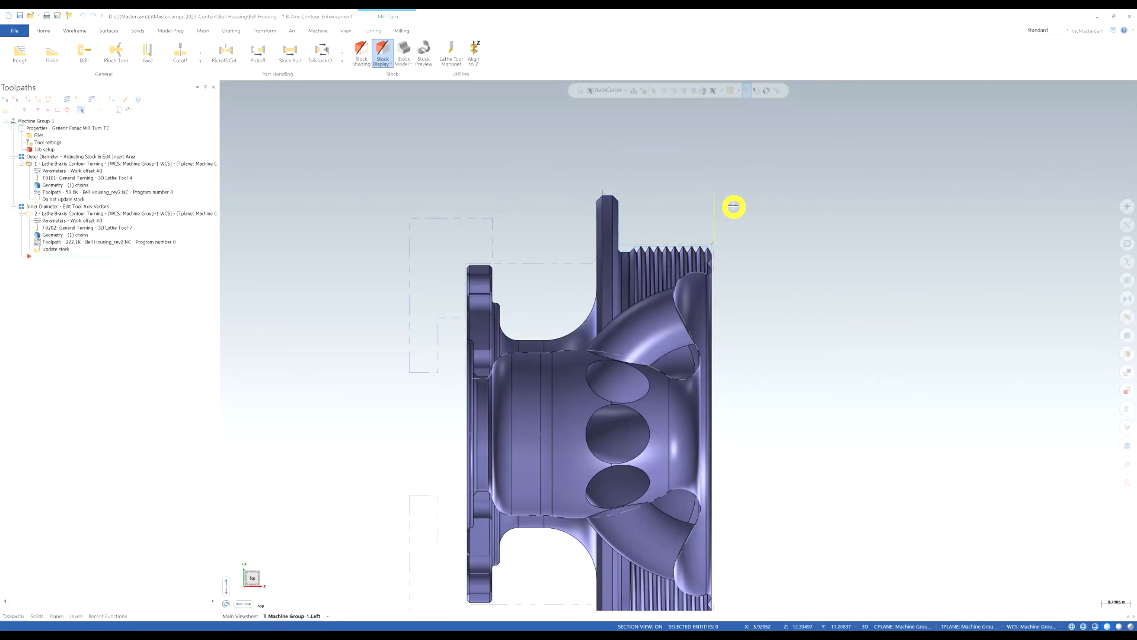
Step: Inspect the sectioned bell housing's flange and threaded rim at an angle, and return to the Top view
middle_click_drag(734, 206, 700, 222)
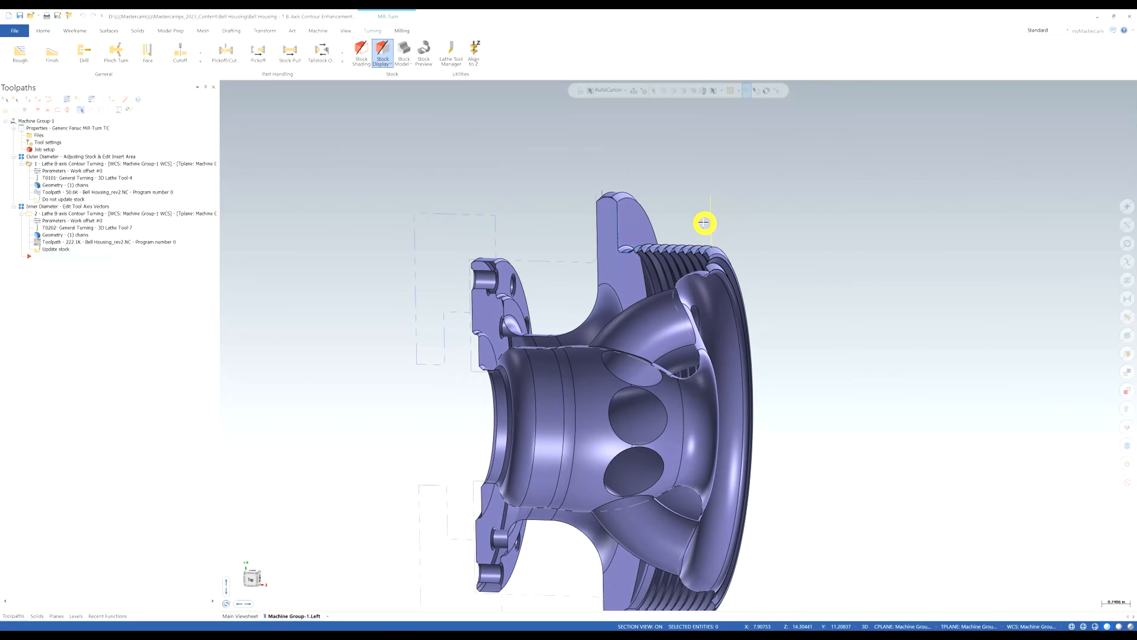
scroll(716, 235, "up", 3)
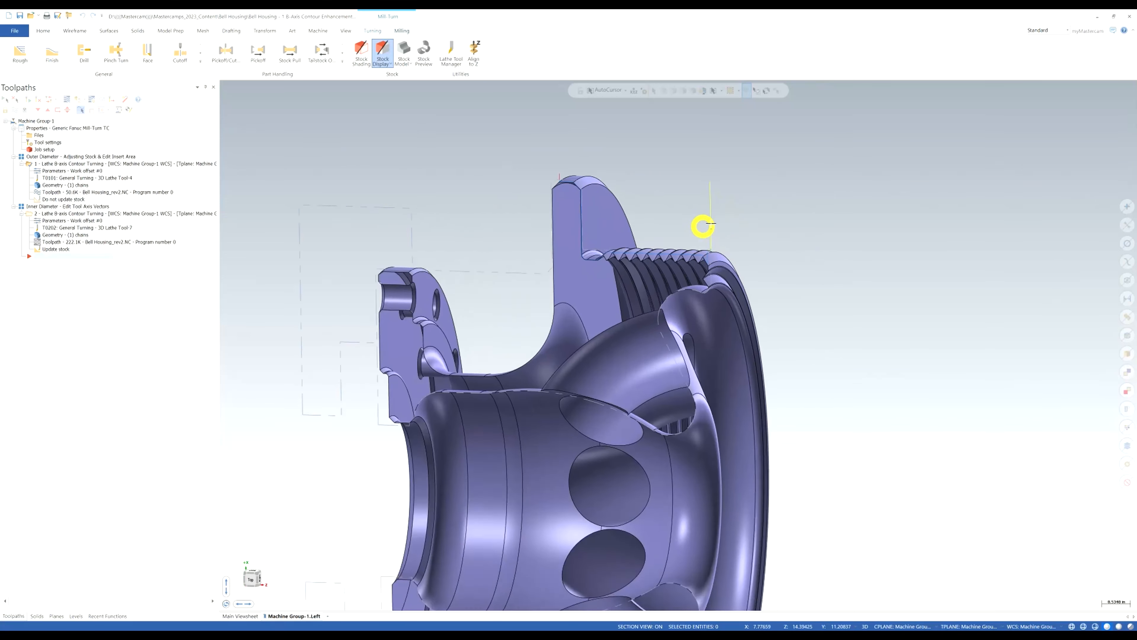
scroll(698, 222, "up", 5)
right_click(657, 185)
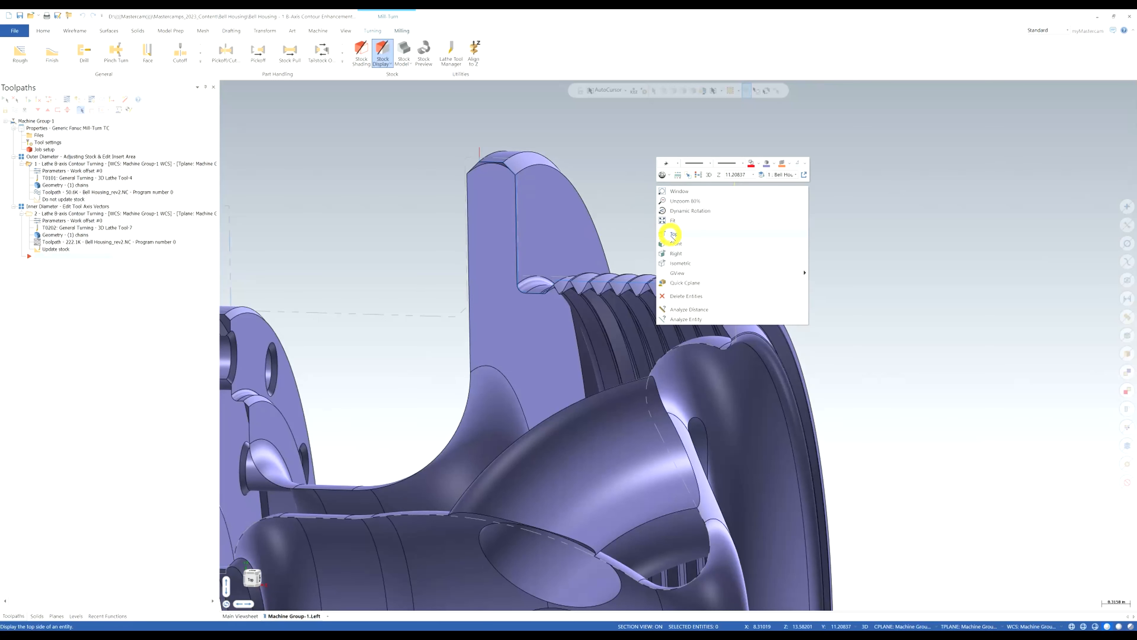
left_click(675, 234)
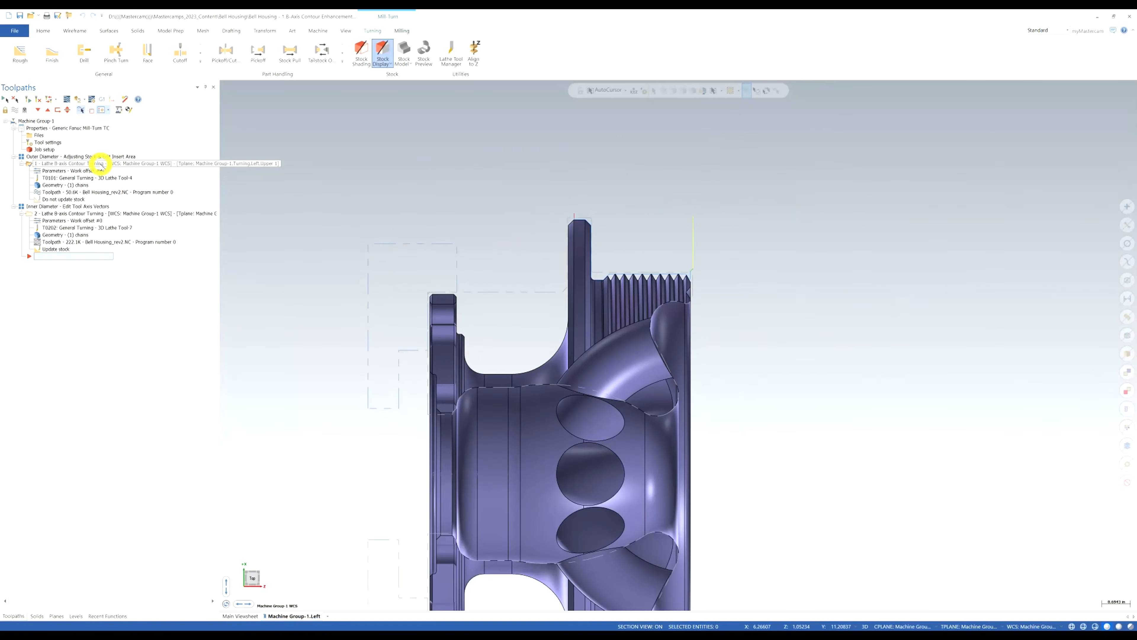
Step: Compare the inner-diameter and outer-diameter B-axis contour toolpaths on the part
left_click(68, 213)
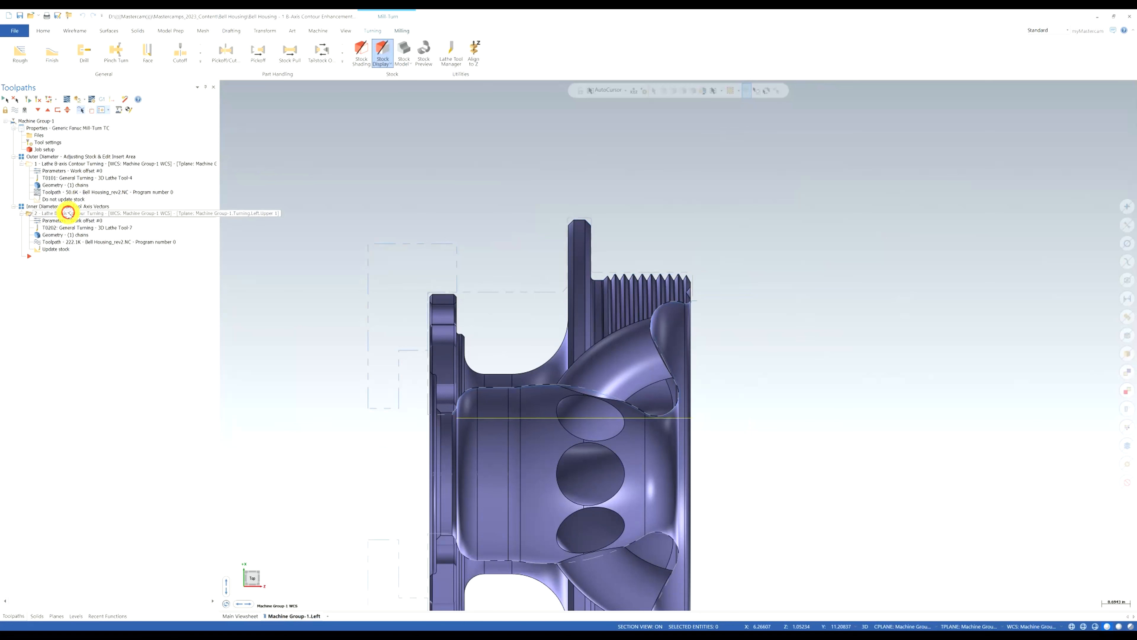
left_click(81, 163)
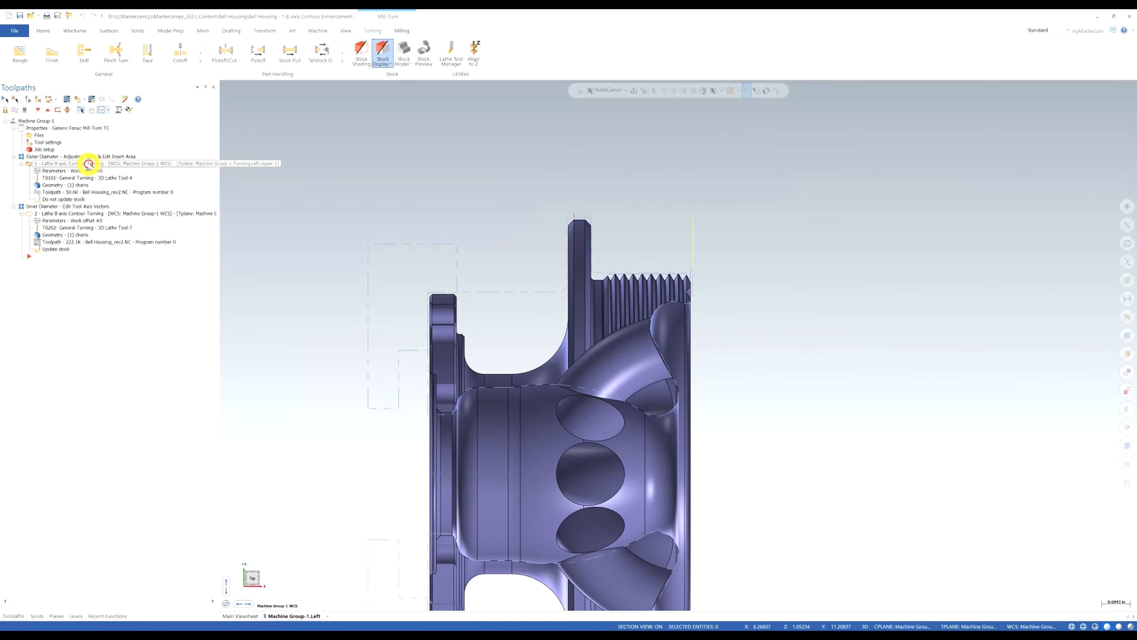
scroll(664, 260, "up", 3)
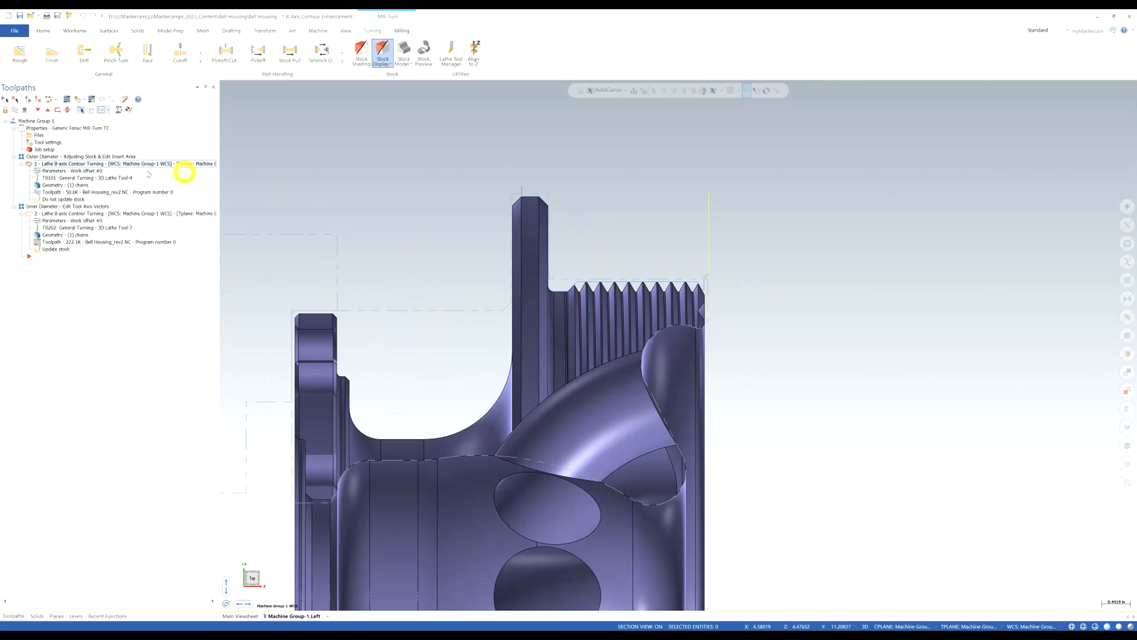
Step: Limit the outer-diameter operation's manual insert contact boundary to the upper edge by moving the lower sphere near the insert tip, and accept the operation
left_click(99, 170)
left_click(74, 171)
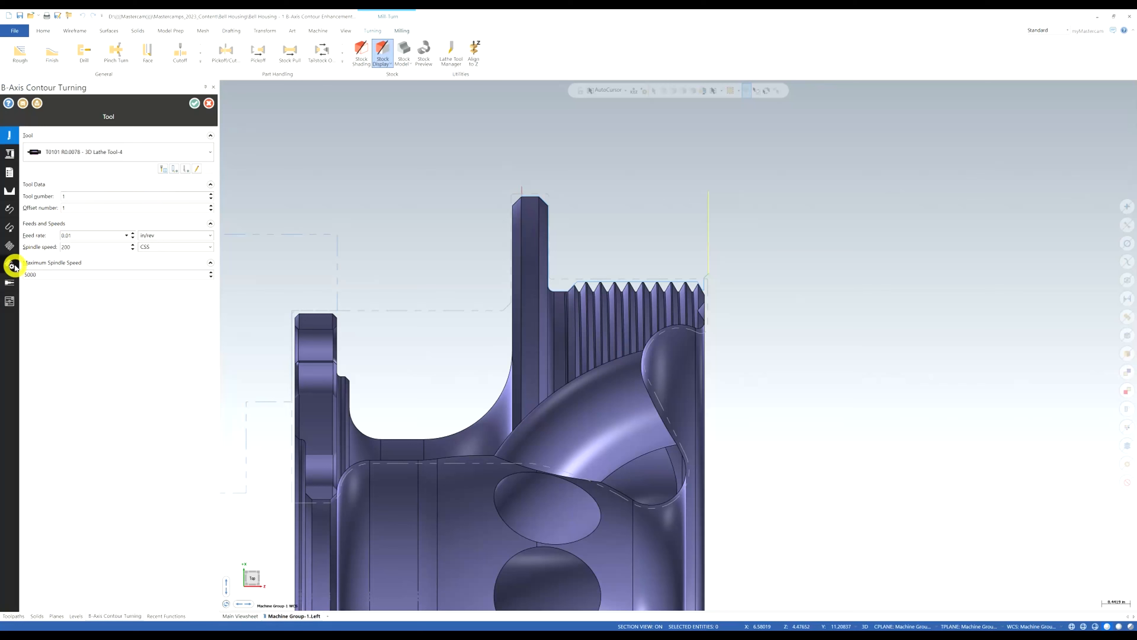
mouse_move(12, 265)
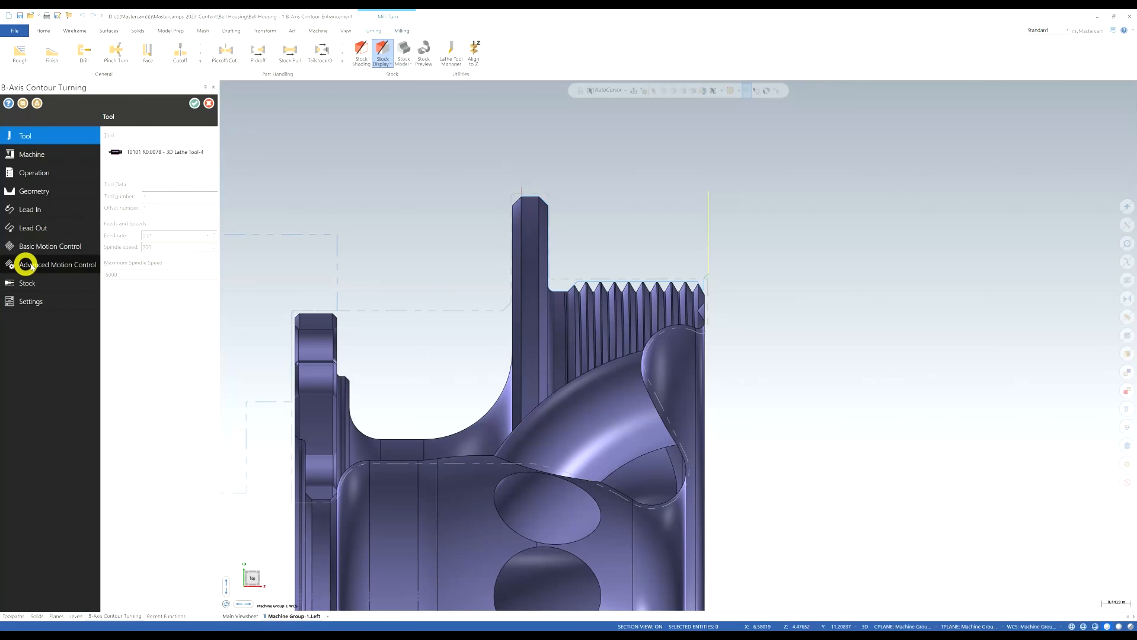
left_click(13, 265)
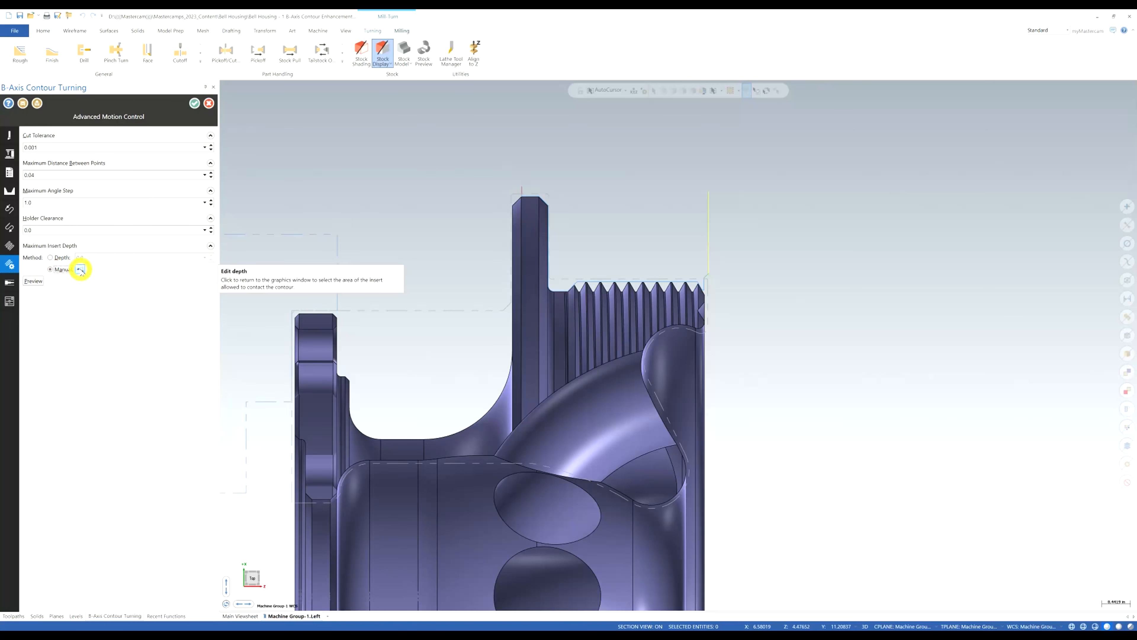
left_click(81, 269)
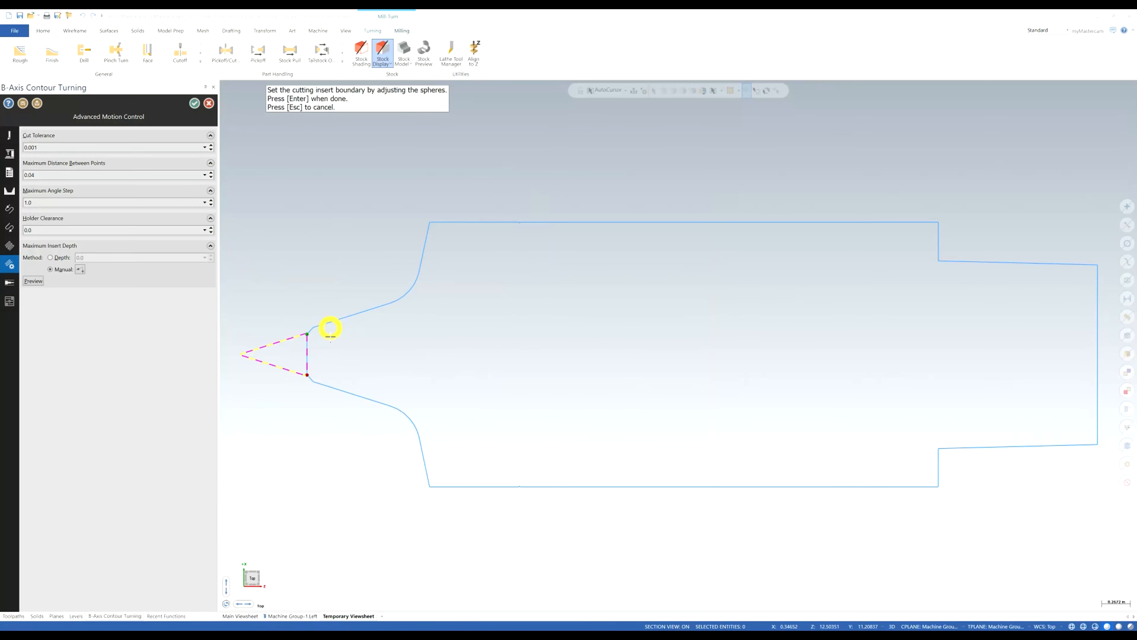
scroll(356, 364, "up", 5)
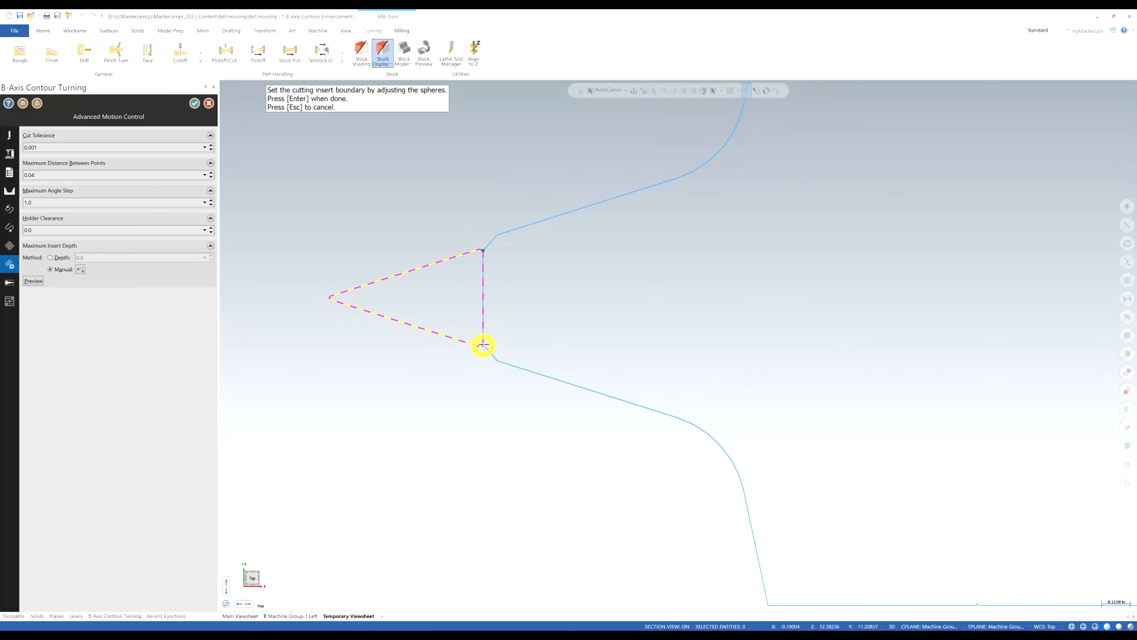
left_click_drag(461, 374, 336, 309)
scroll(336, 309, "up", 2)
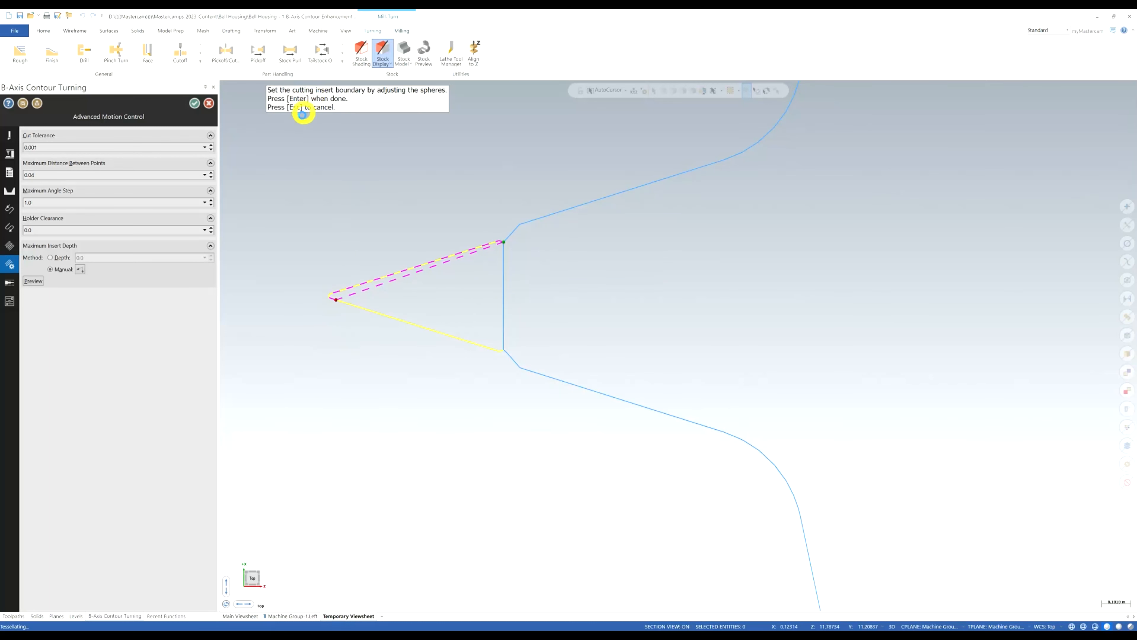
key("Return")
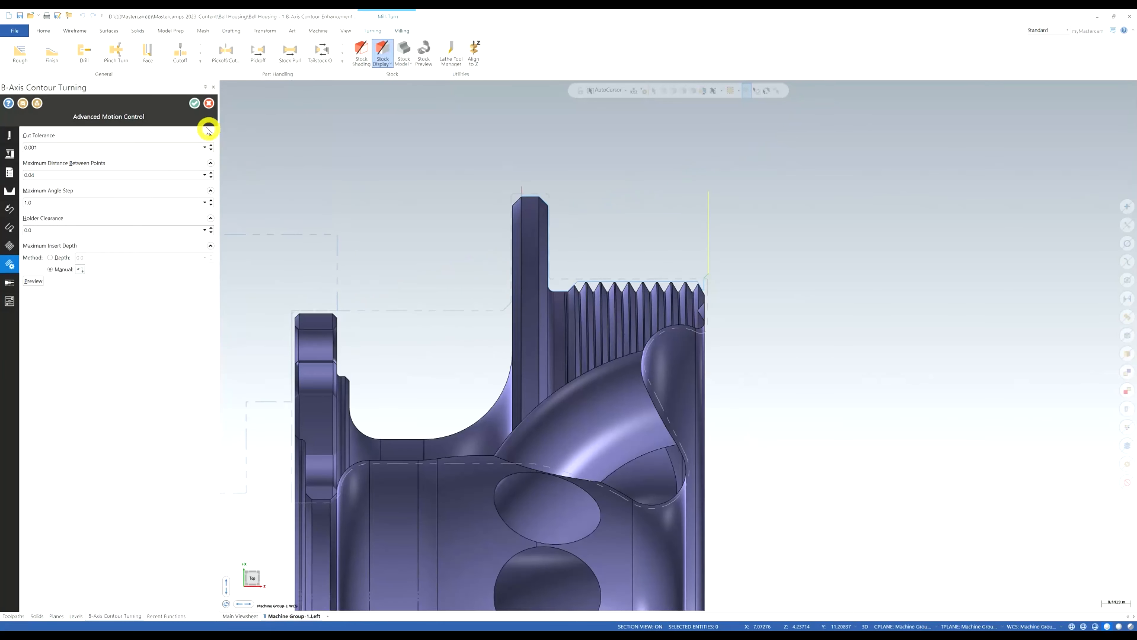
left_click(195, 103)
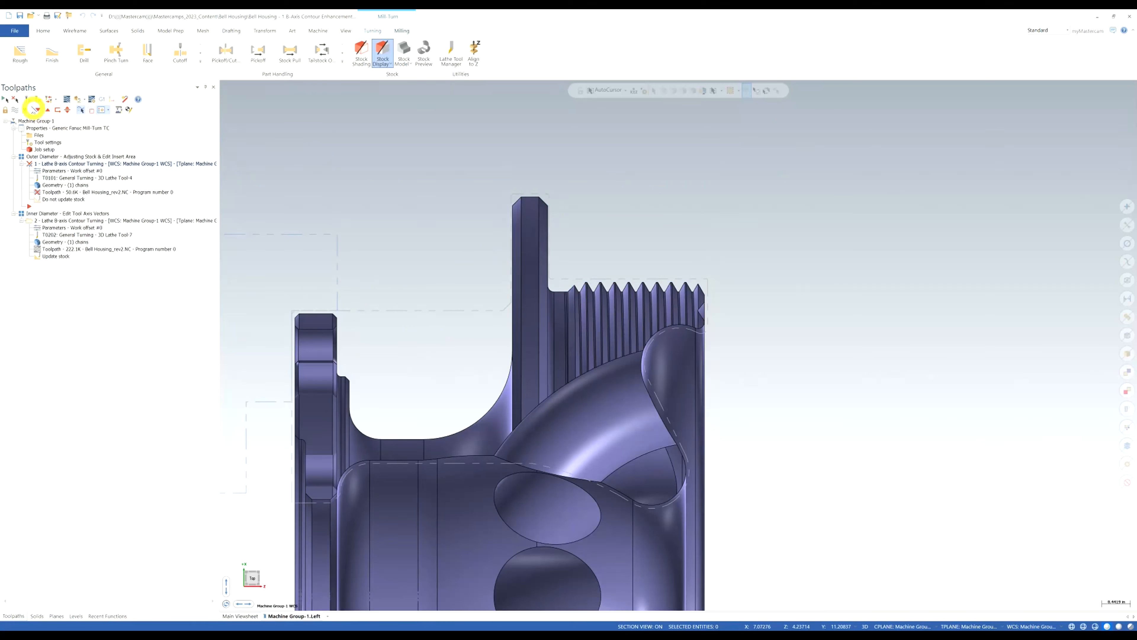
Step: Regenerate the outer-diameter toolpath with the new insert boundary and backplot it
left_click(28, 101)
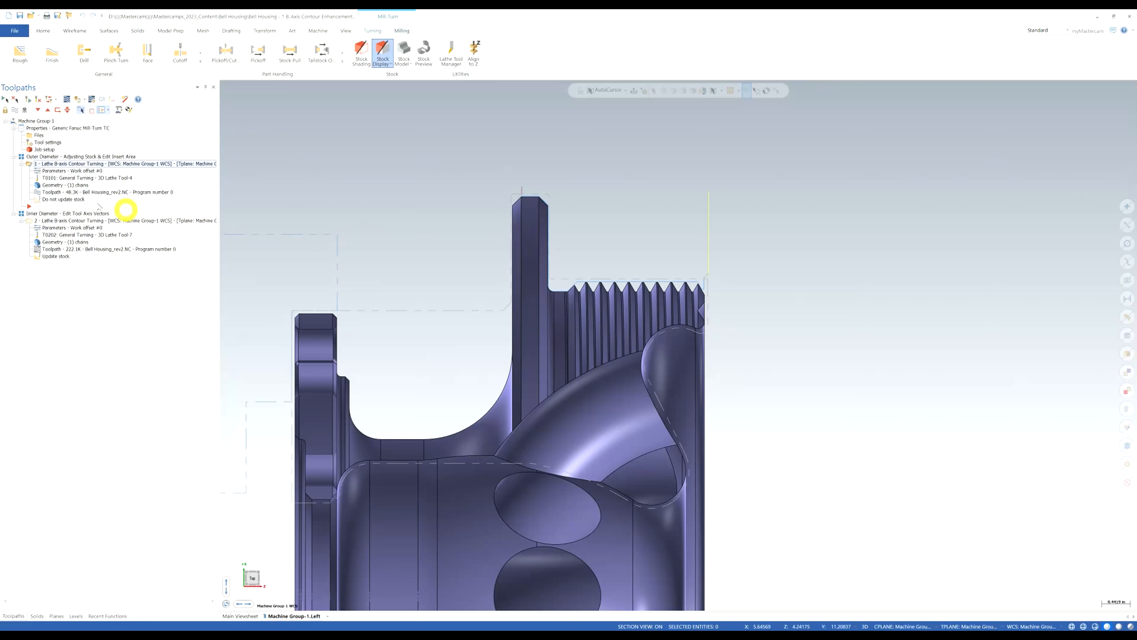
left_click(91, 193)
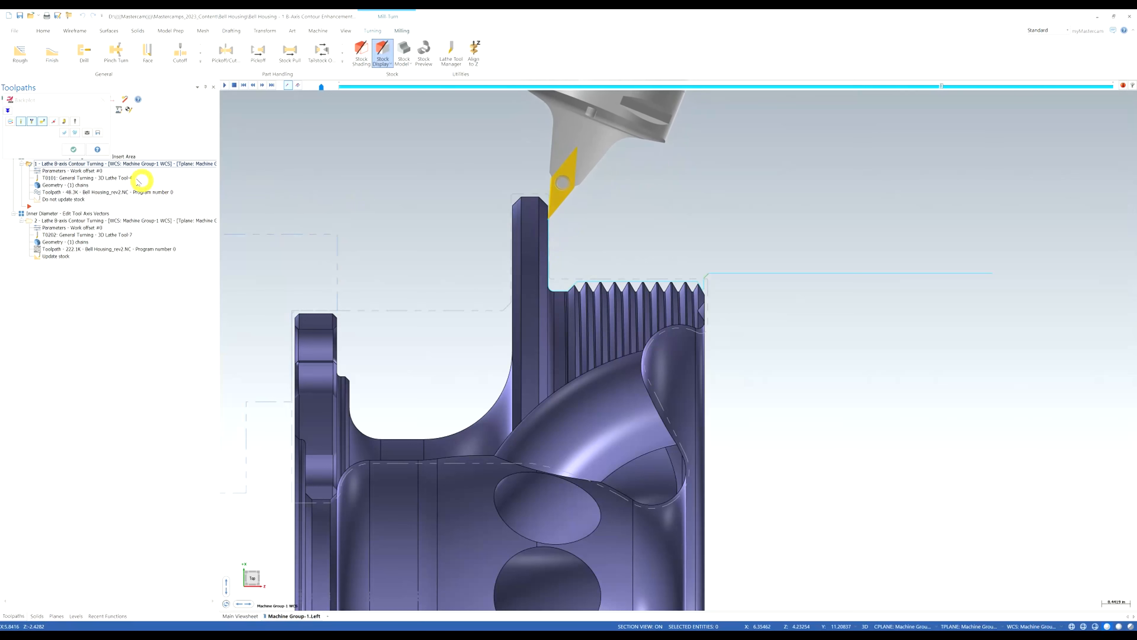
left_click(73, 150)
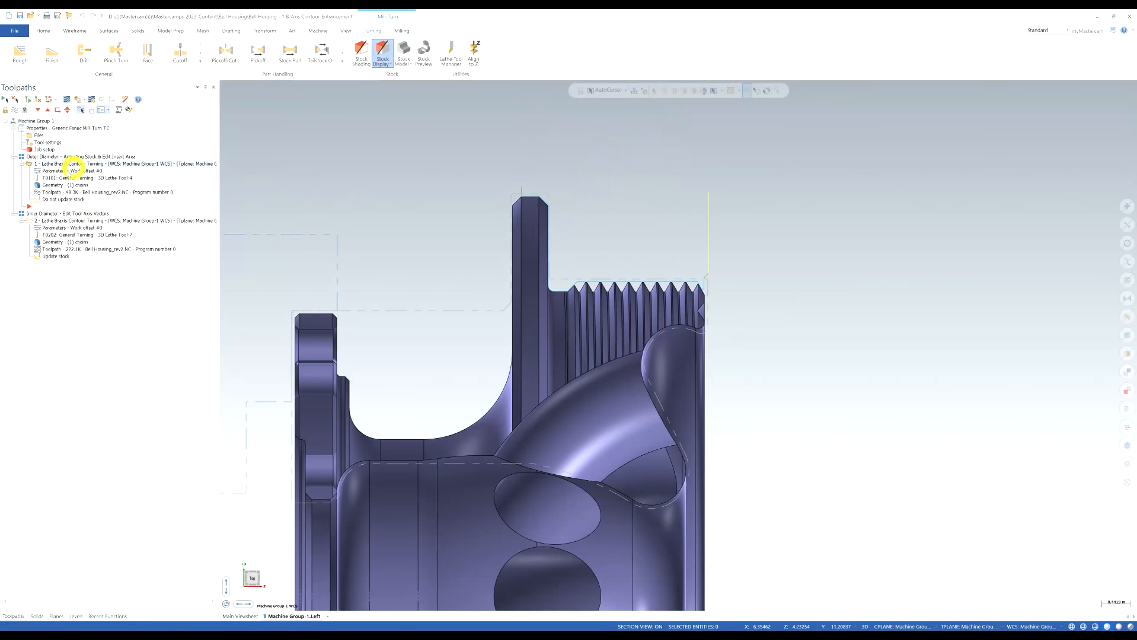
Step: Review the outer-diameter operation's geometry chain start and end around the threaded rim and flange
scroll(703, 291, "up", 3)
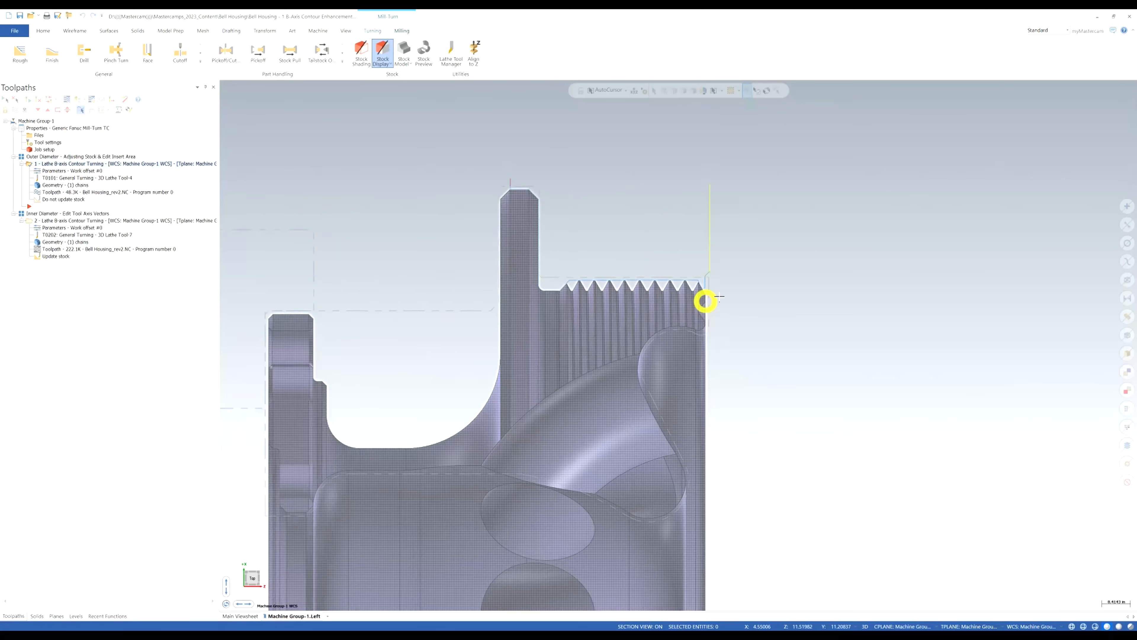
left_click(51, 185)
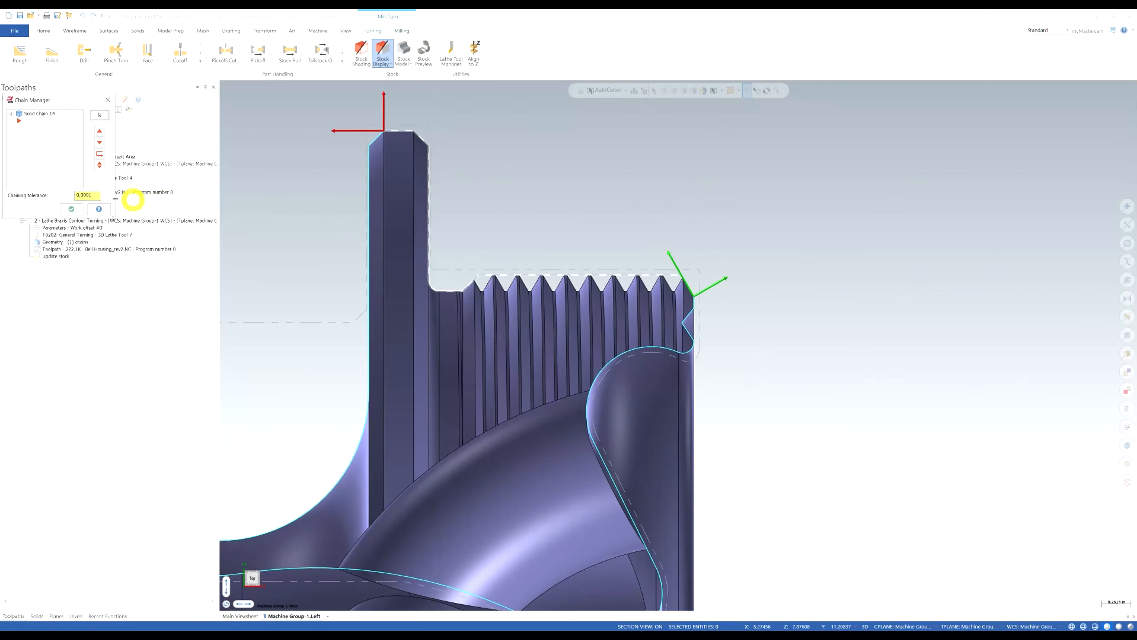
left_click(71, 209)
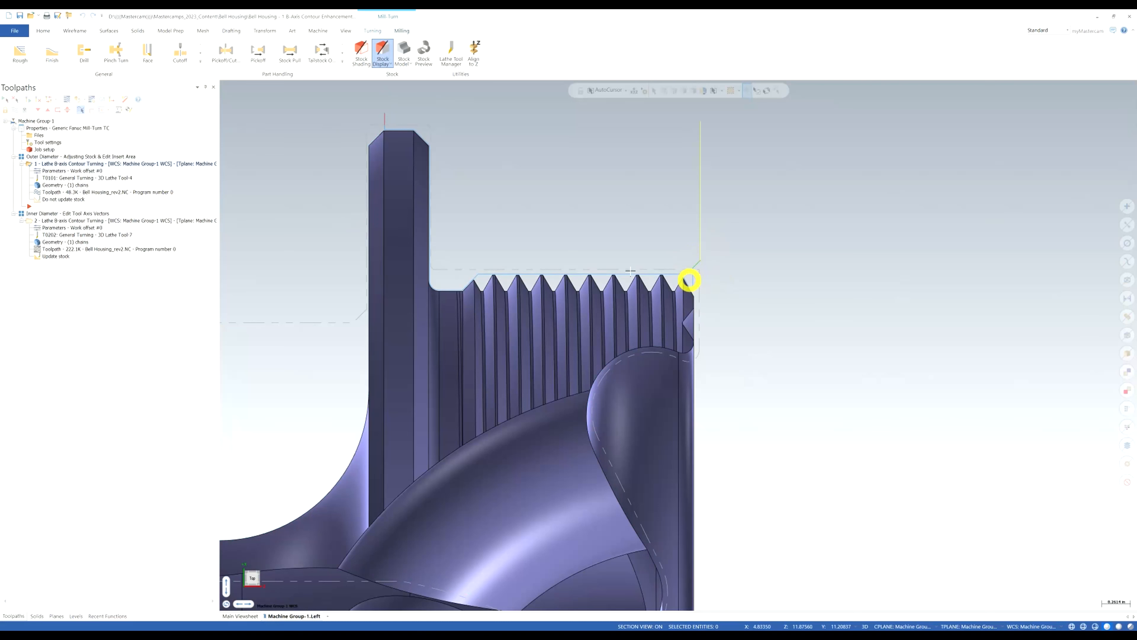
Step: Adjust the outer-diameter operation's stock to remove by moving the start sphere out to the front-face stock line beside the thread chamfer
left_click(70, 174)
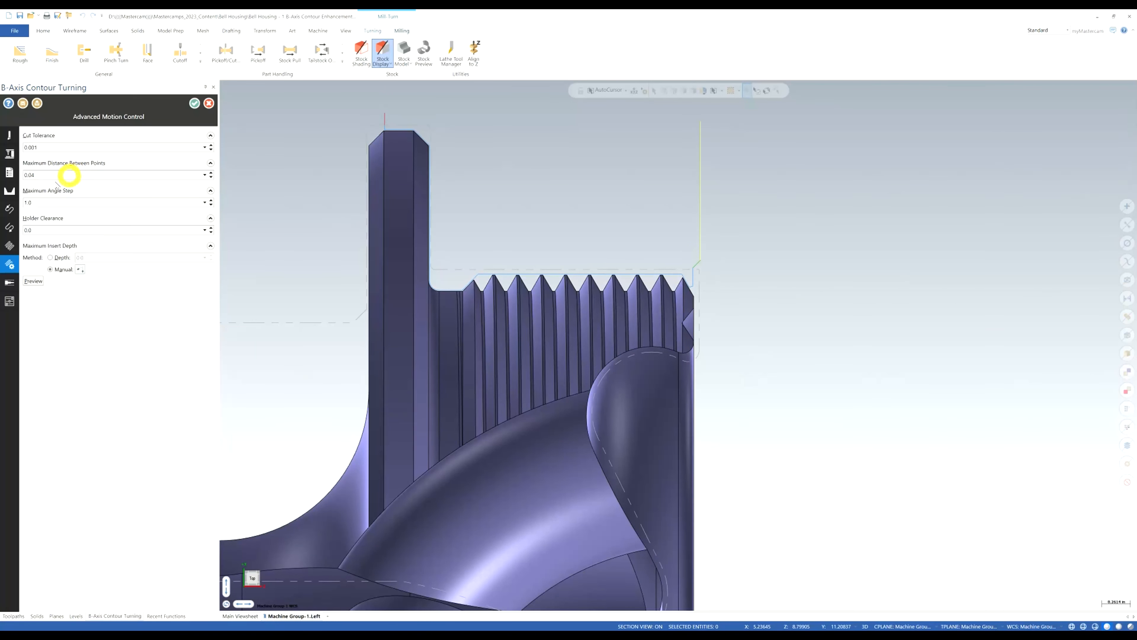
left_click(9, 282)
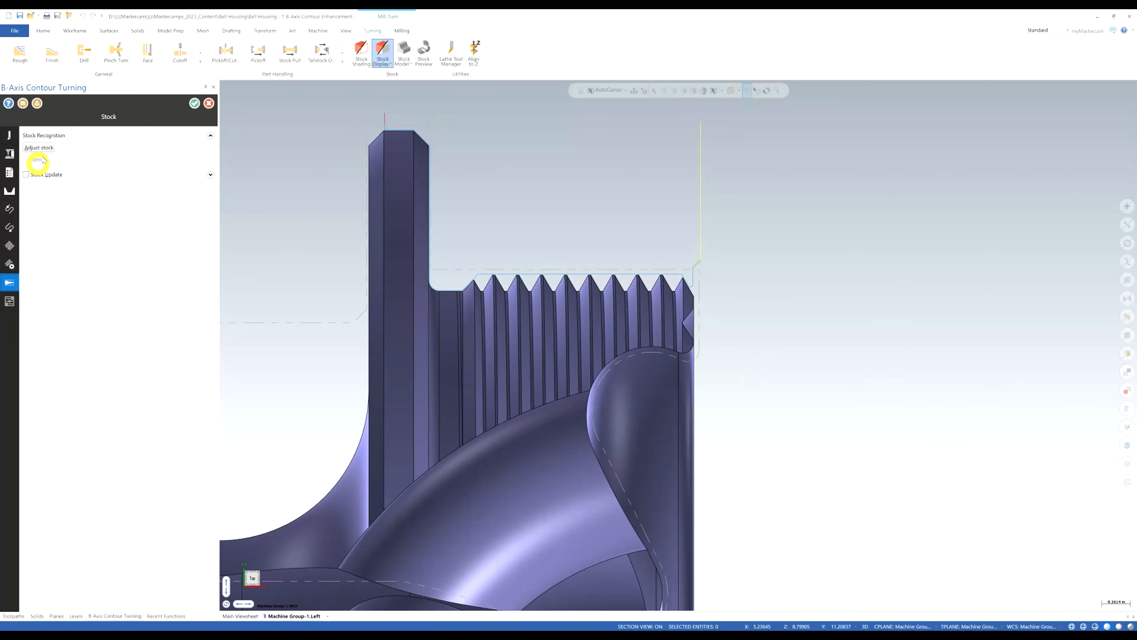
left_click(38, 147)
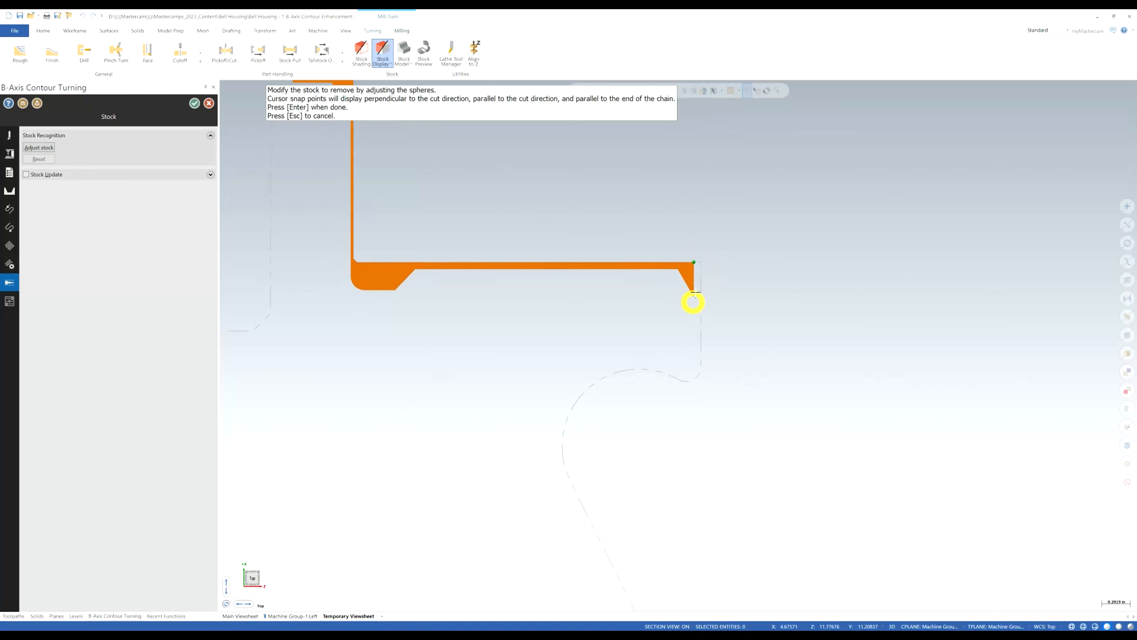
scroll(700, 293, "down", 1)
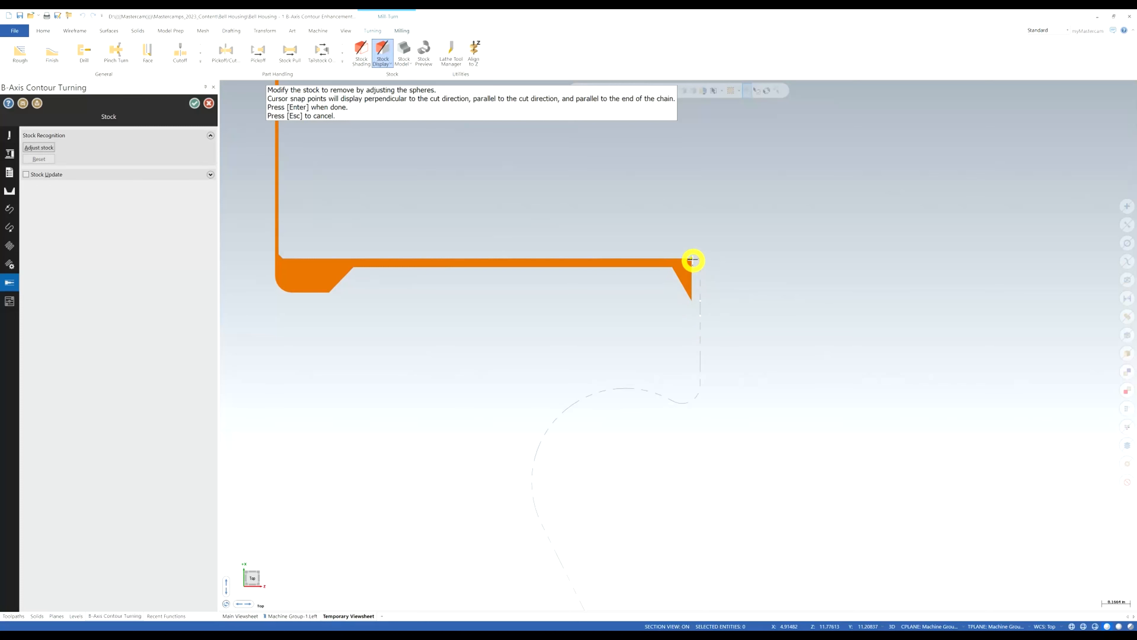
scroll(706, 255, "down", 2)
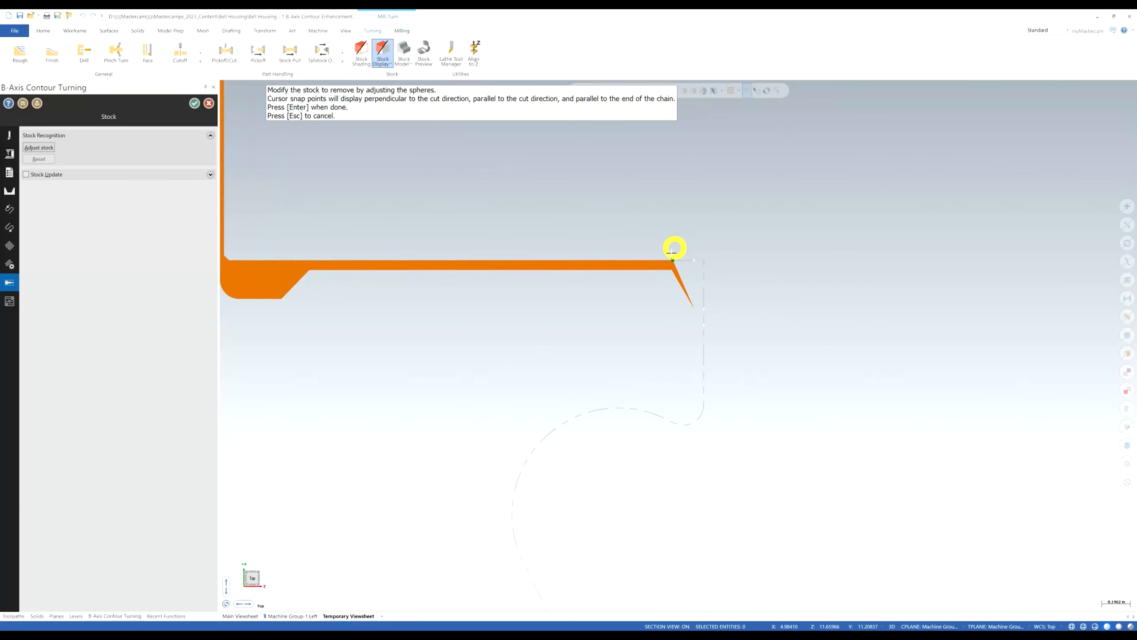
left_click_drag(702, 263, 708, 319)
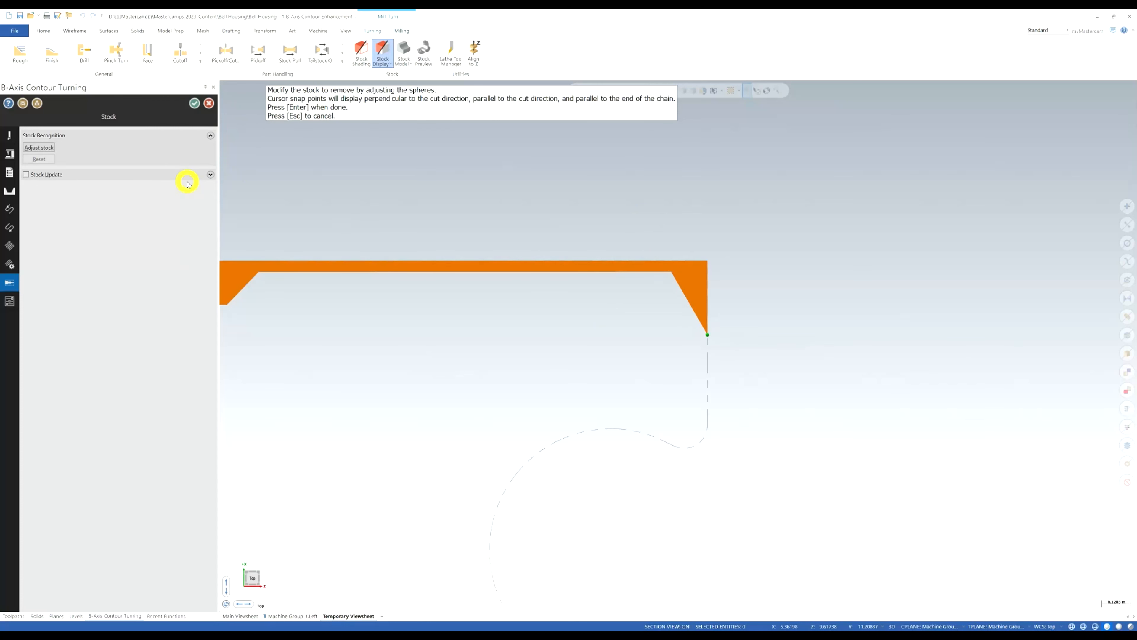
key("Return")
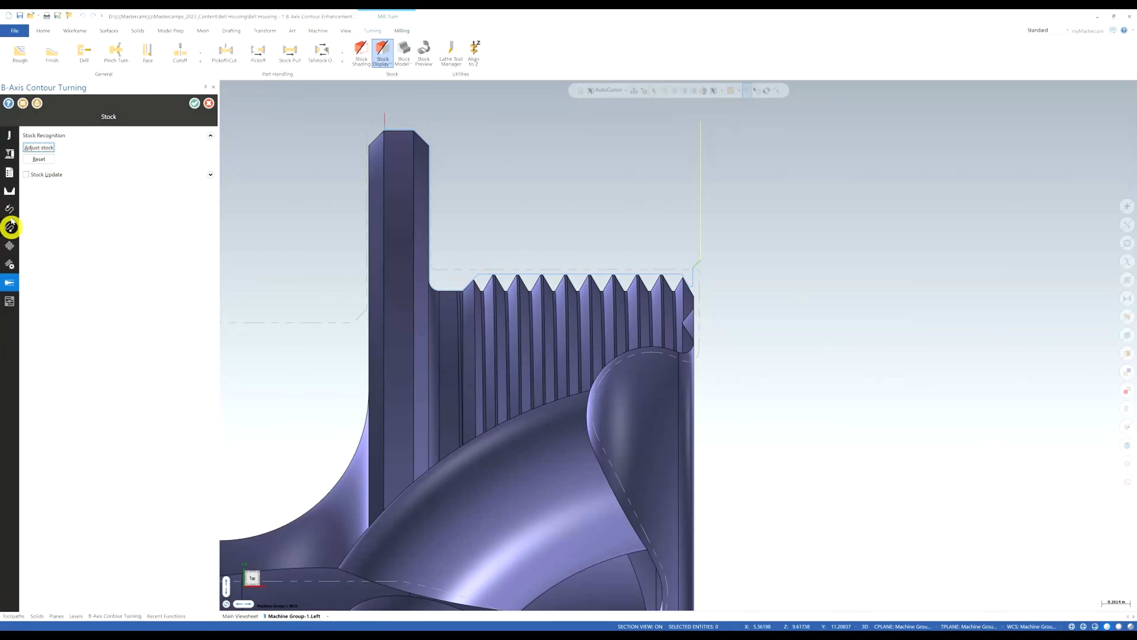
Step: Set the outer-diameter operation's lead-in entry vector angle to 180 degrees and accept the operation
left_click(10, 213)
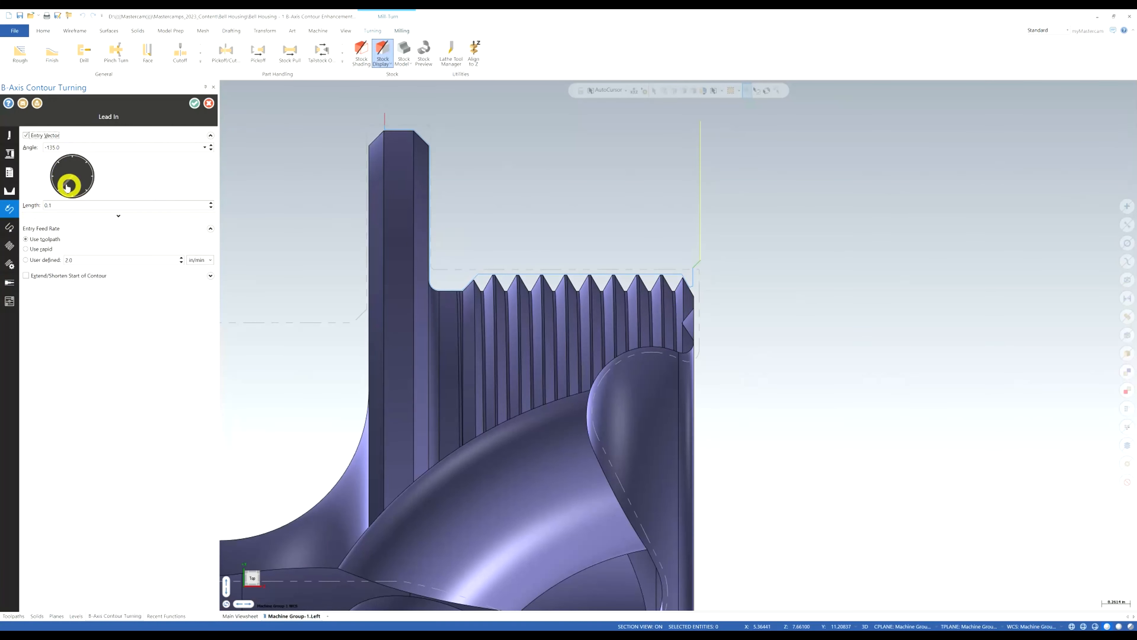
left_click(54, 179)
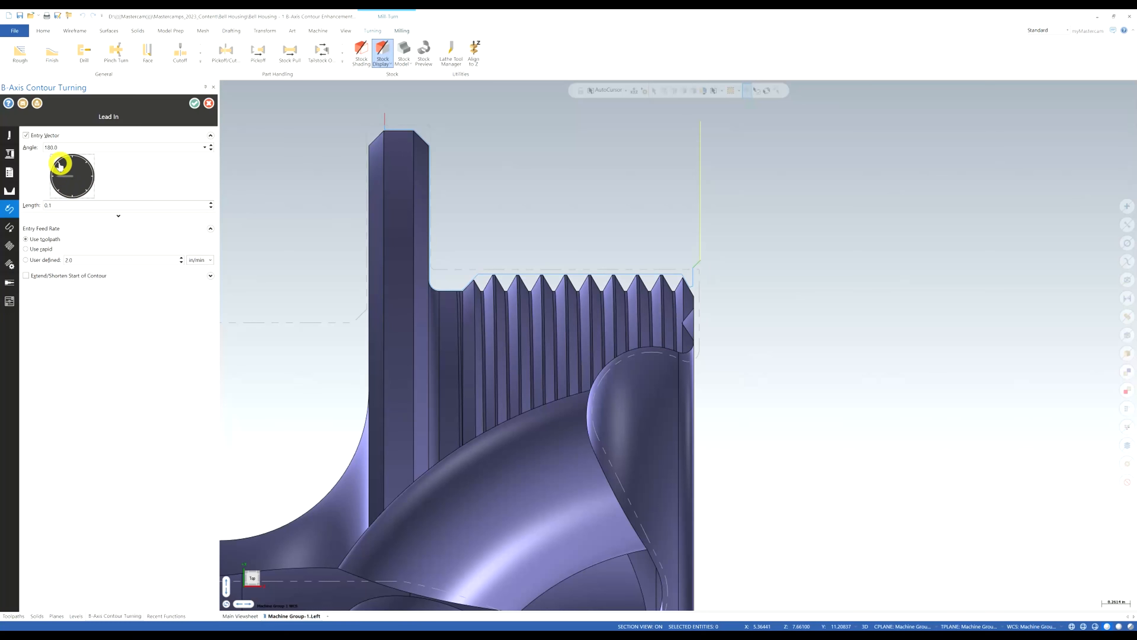
left_click(54, 176)
left_click(194, 105)
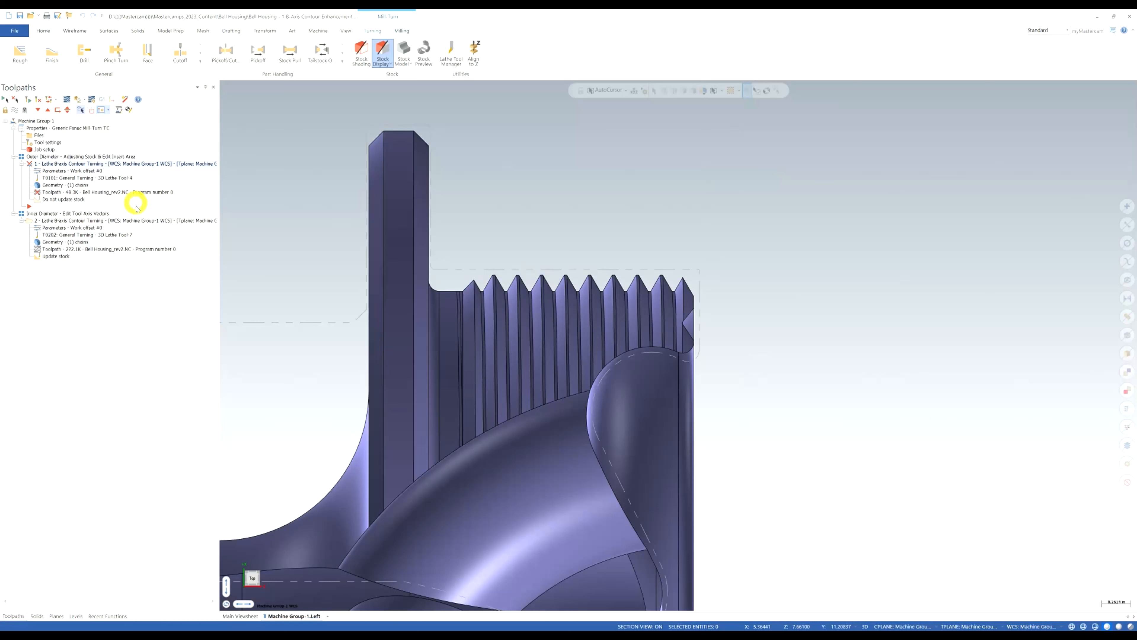
Step: Regenerate and backplot the outer-diameter toolpath with the new lead-in, and save the file
left_click(28, 100)
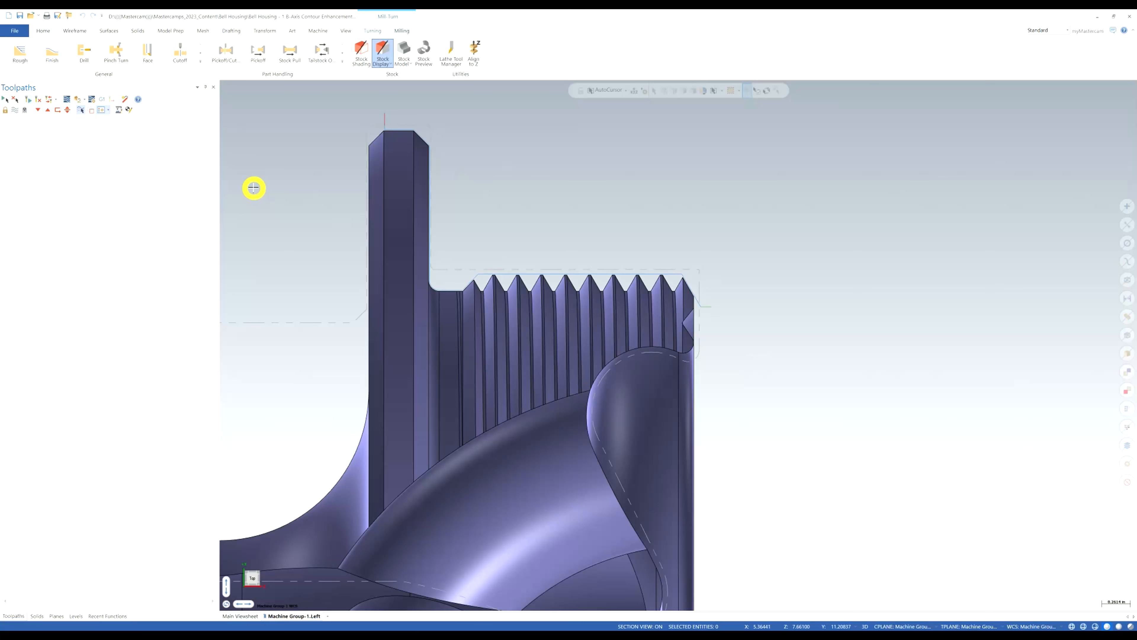
left_click(79, 193)
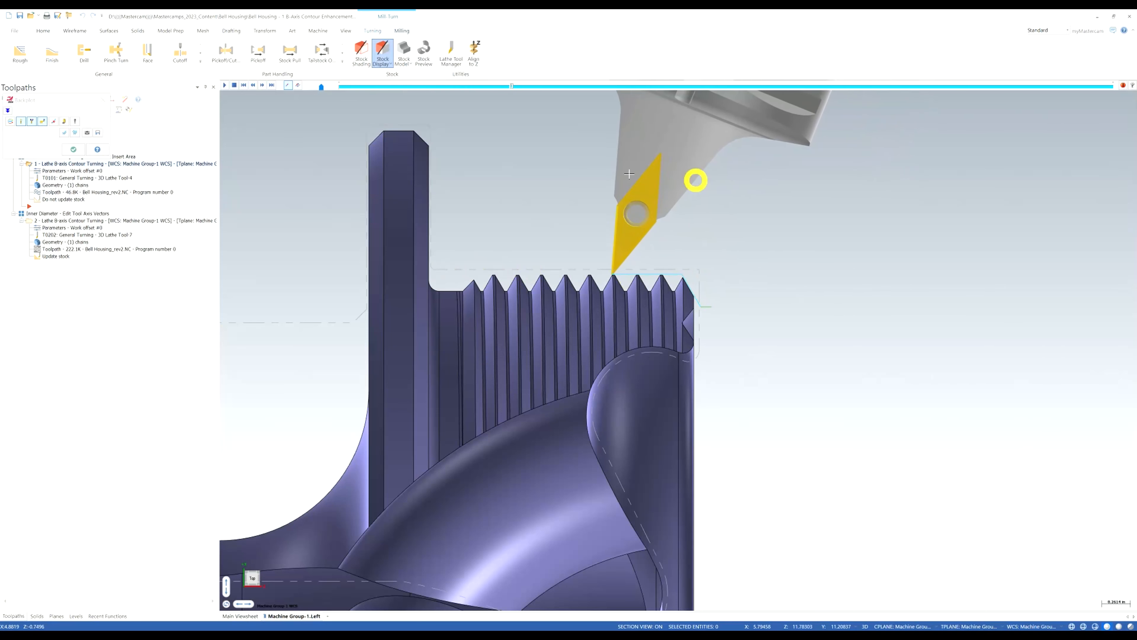
scroll(631, 218, "down", 2)
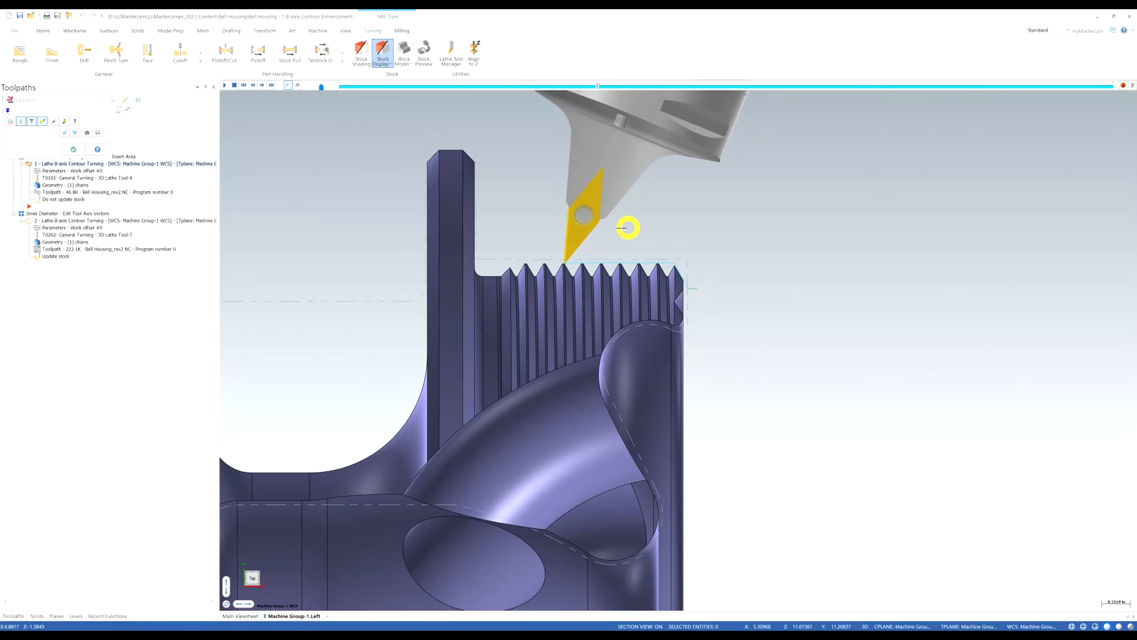
middle_click_drag(631, 219, 632, 319)
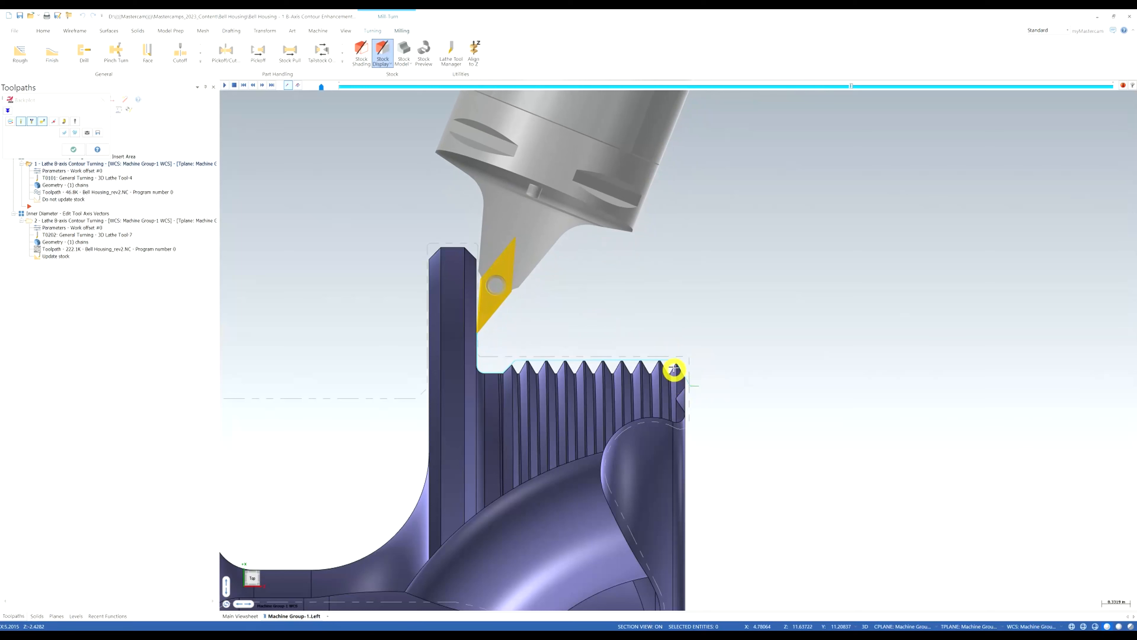
left_click(74, 149)
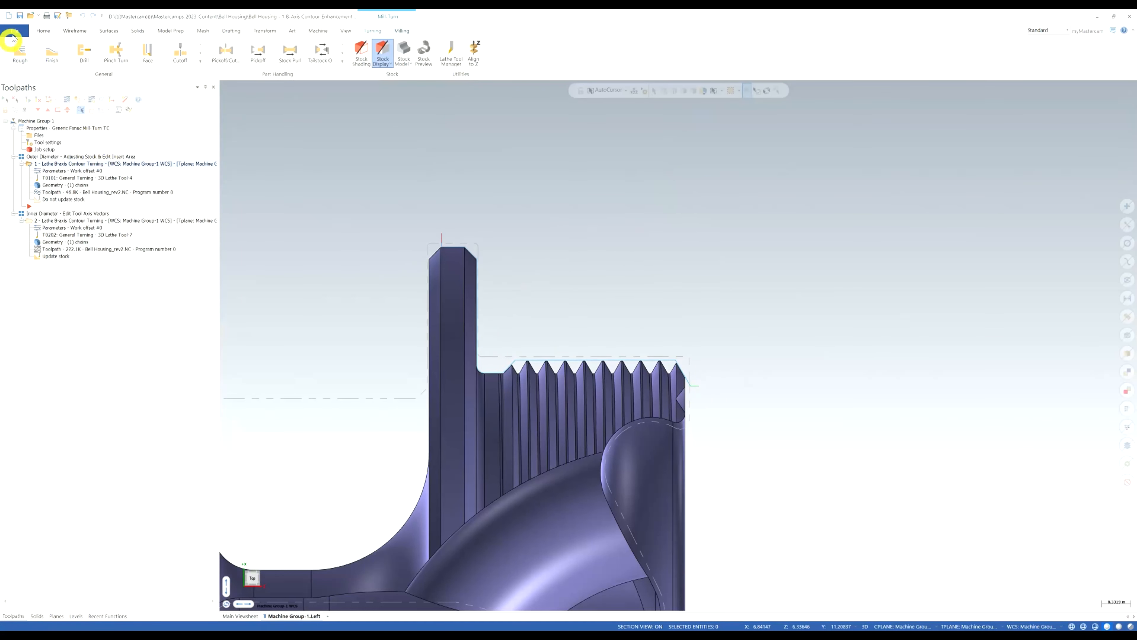
left_click(20, 16)
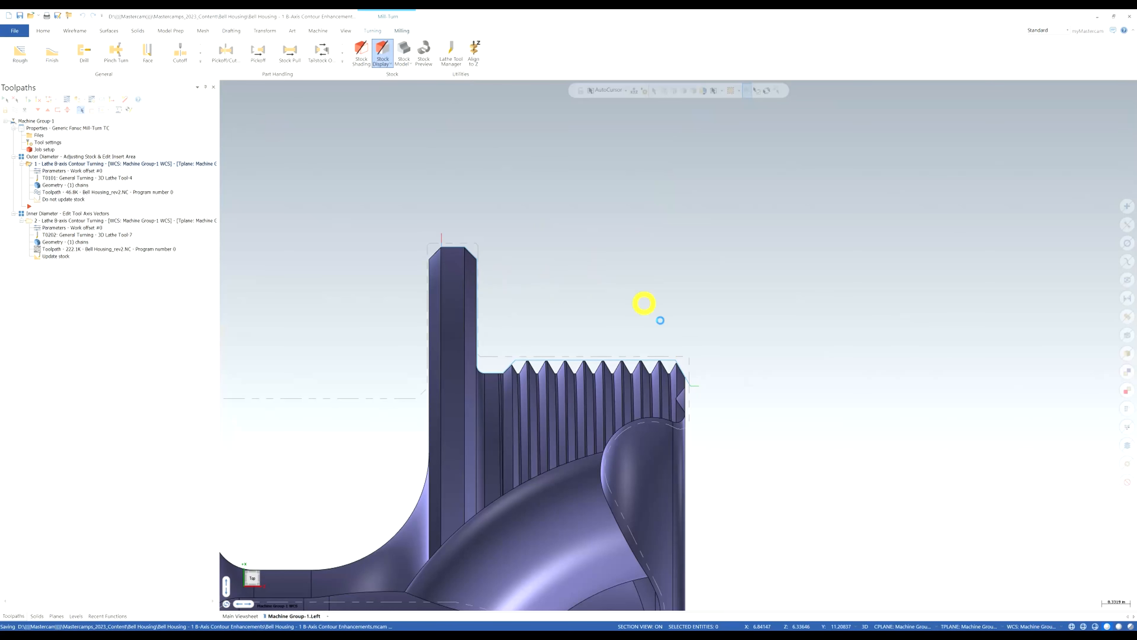
Step: Backplot the inner-diameter B-axis contour turning toolpath to examine the tool's tilt along the curved inner wall
middle_click_drag(586, 282, 590, 245)
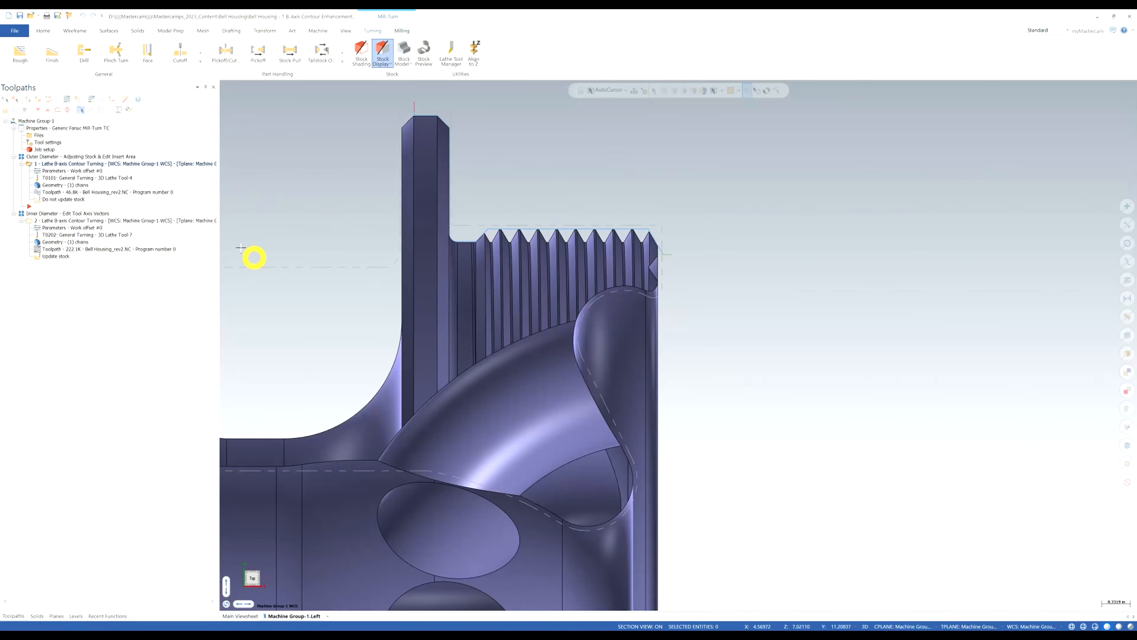
left_click(85, 250)
key("alt+t")
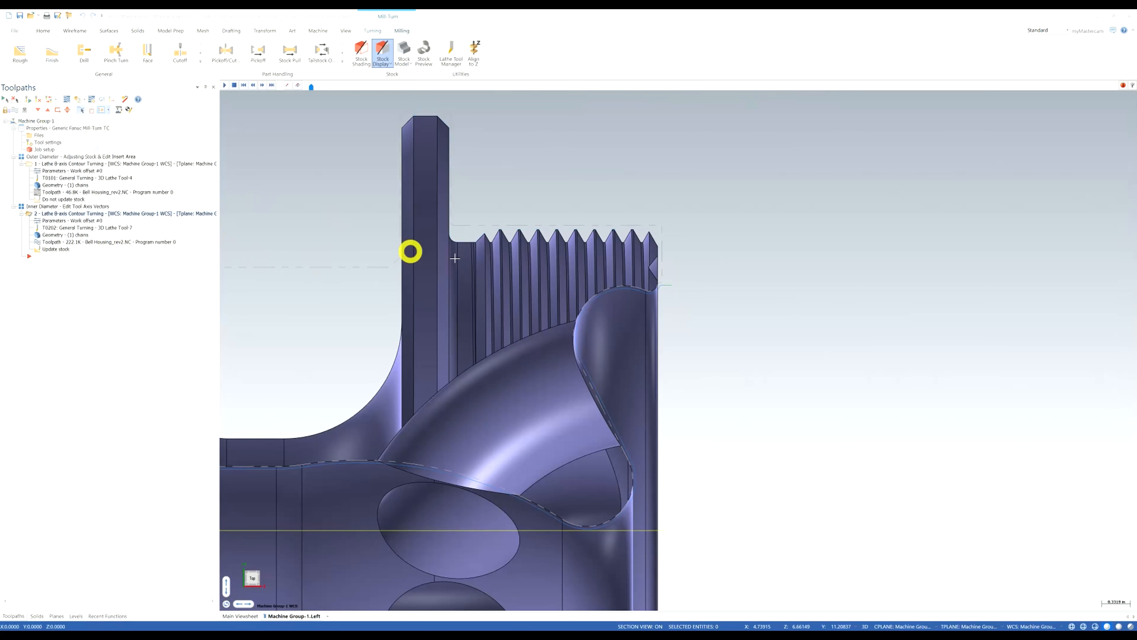
middle_click_drag(780, 339, 830, 330)
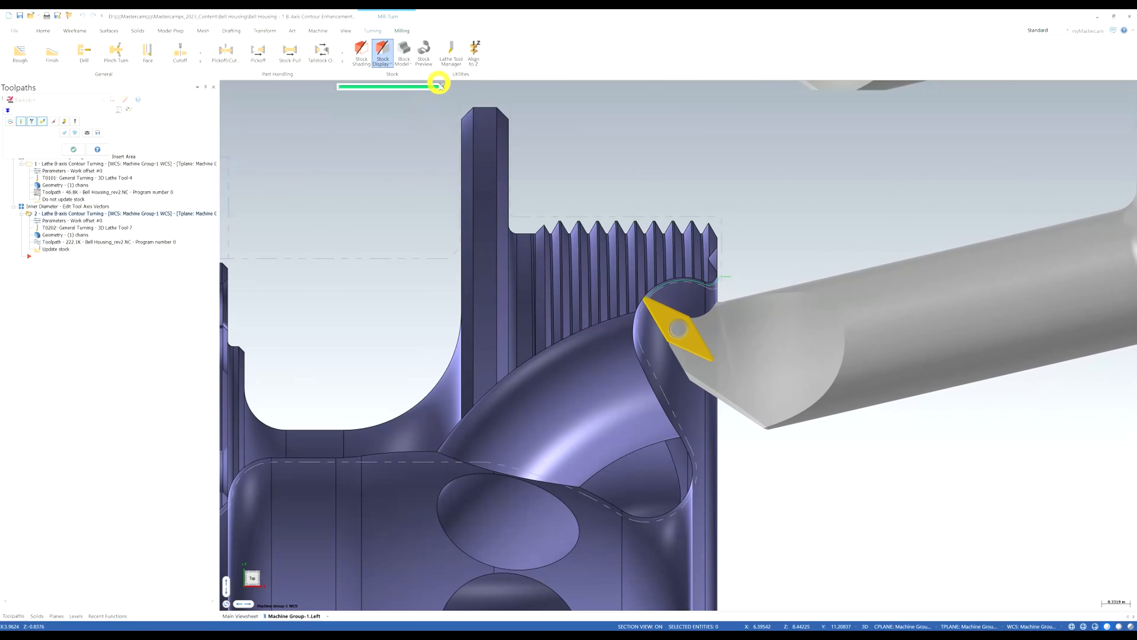
left_click_drag(442, 86, 501, 86)
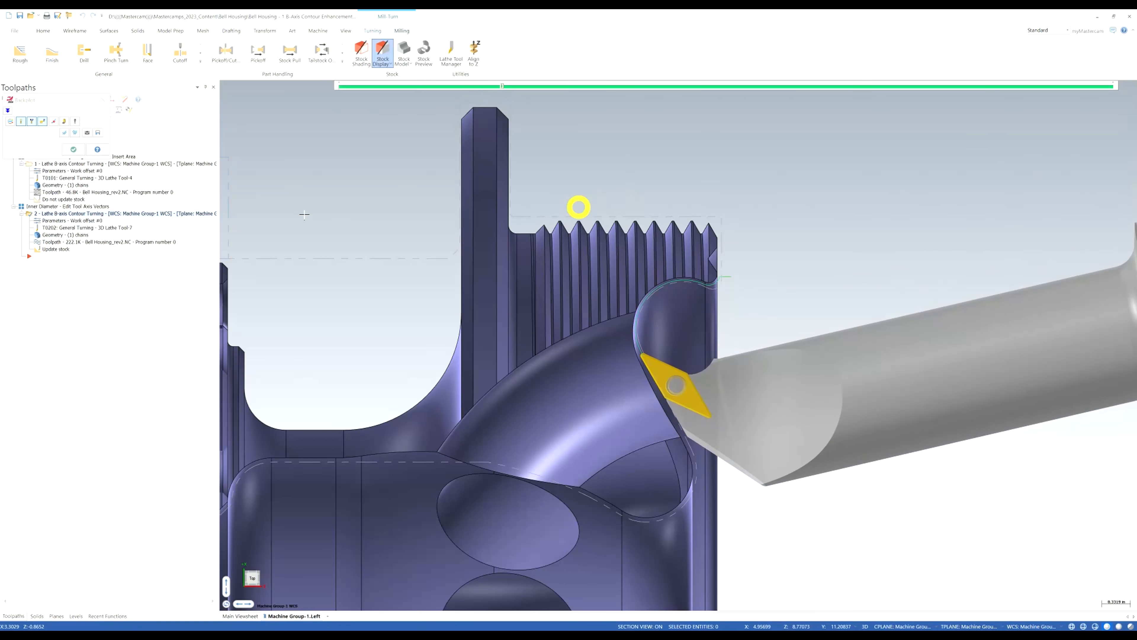
left_click_drag(518, 87, 774, 88)
scroll(742, 251, "down", 4)
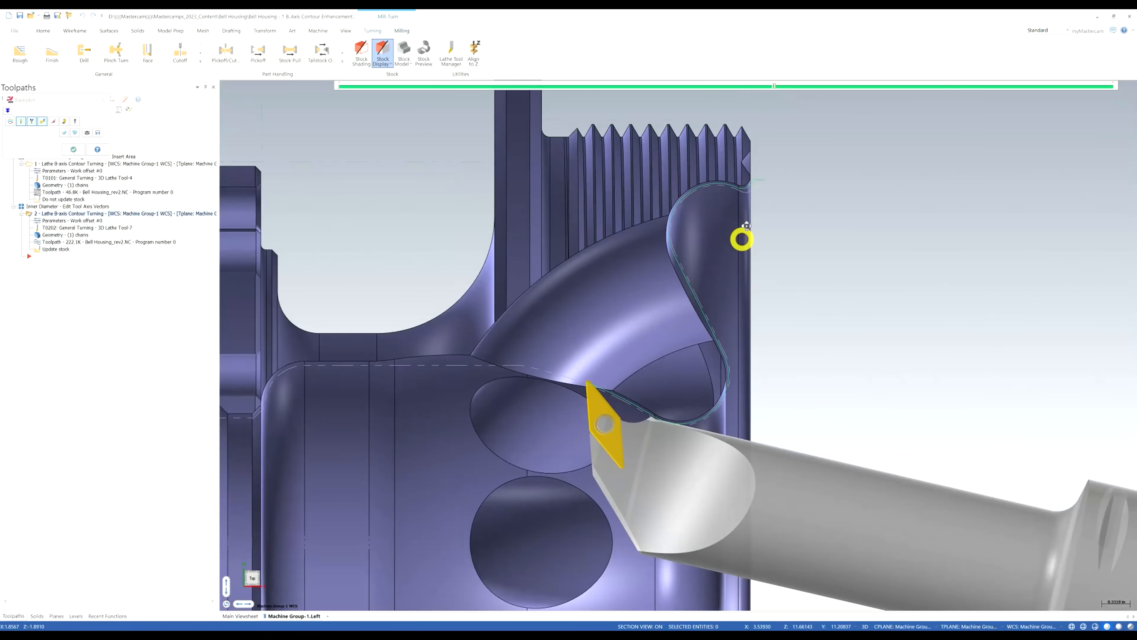
scroll(737, 291, "up", 5)
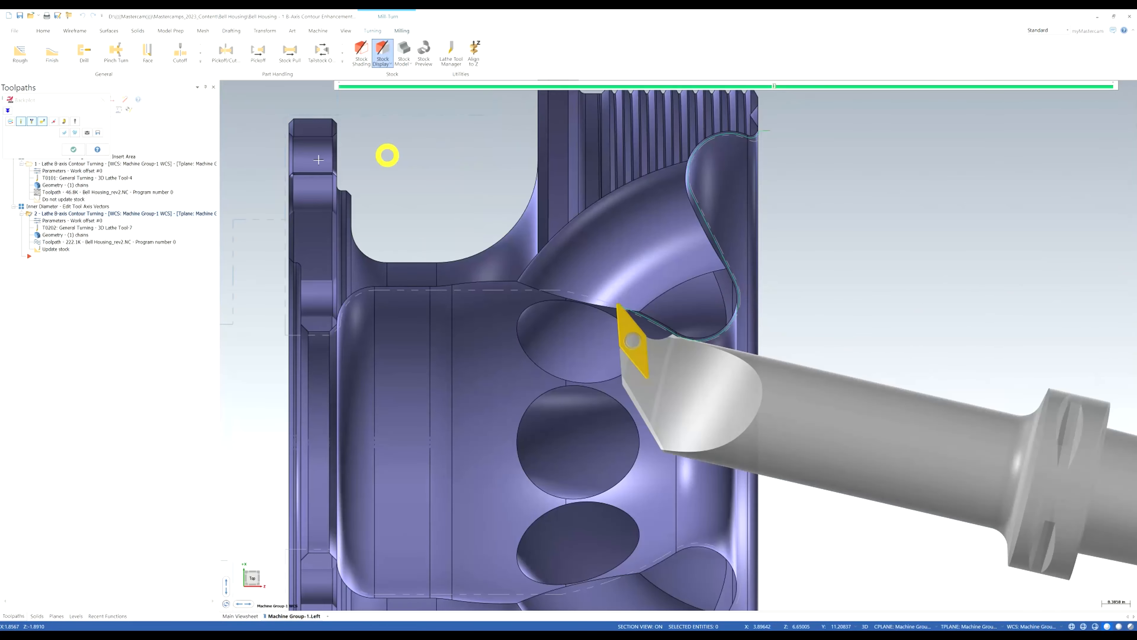
left_click(74, 149)
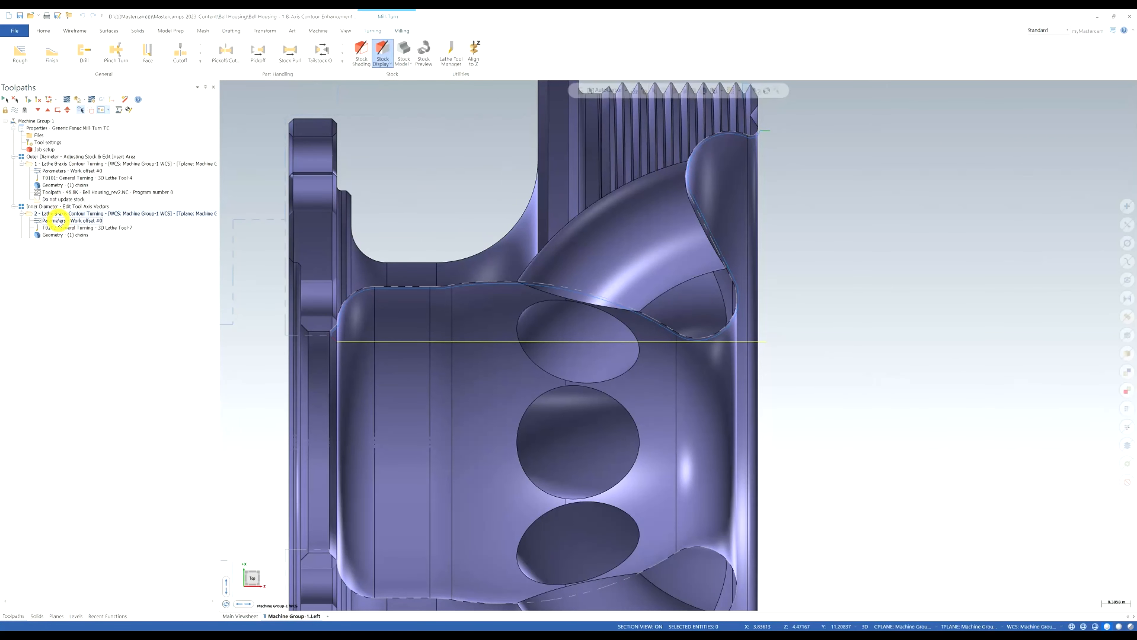
Step: Set the inner-diameter operation's tool axis control to Modified and open its tool vectors for editing on the contour
left_click(75, 220)
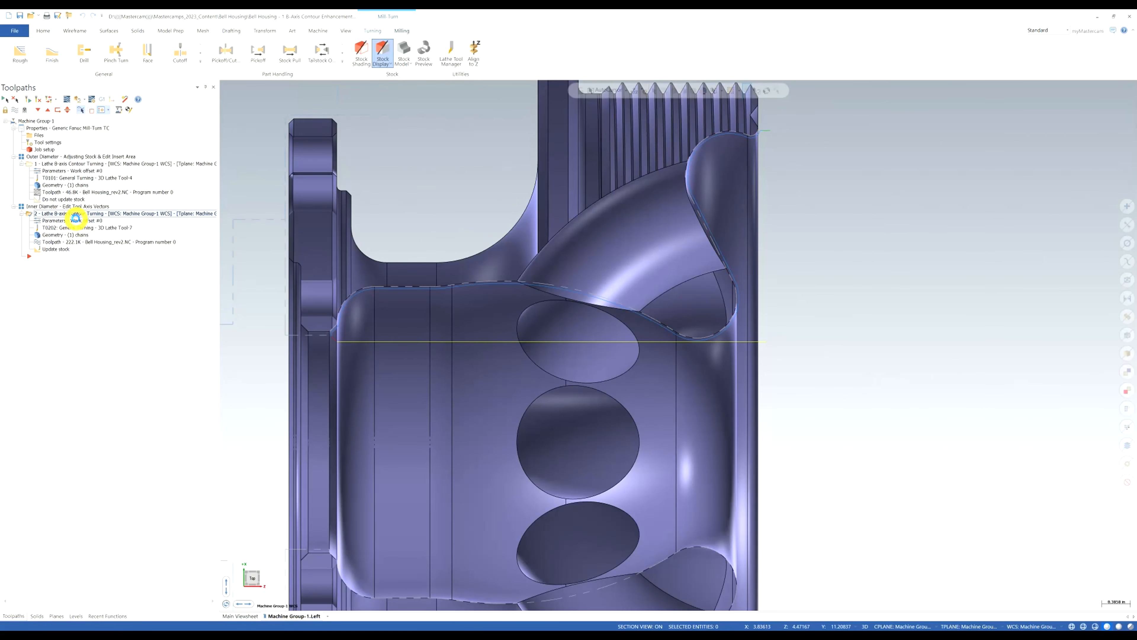
left_click(69, 217)
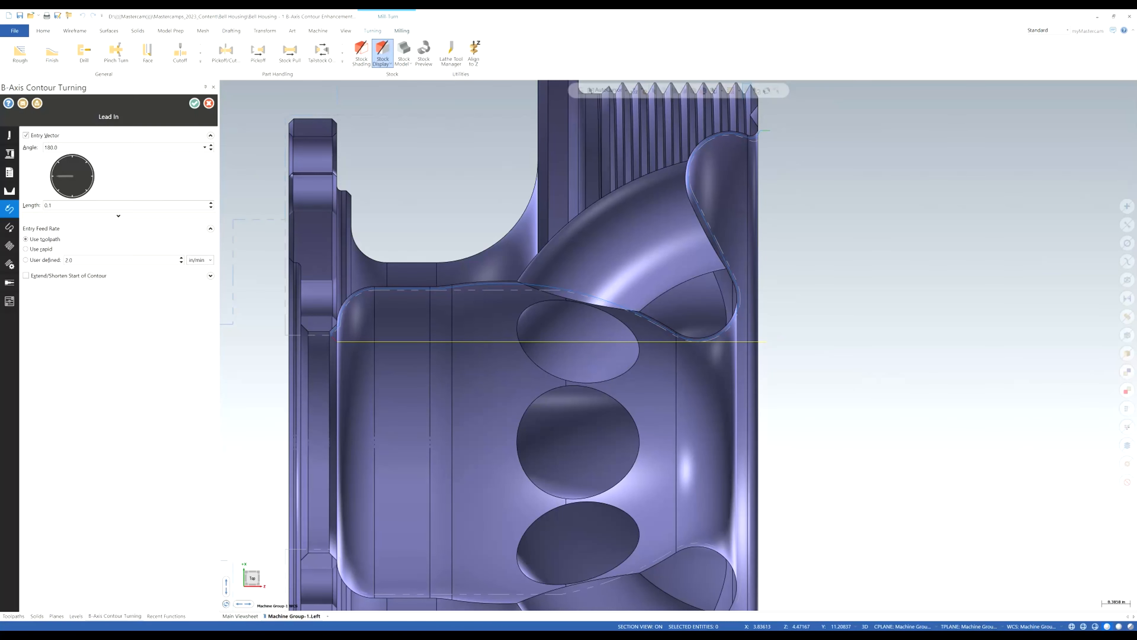
left_click(9, 245)
left_click(9, 245)
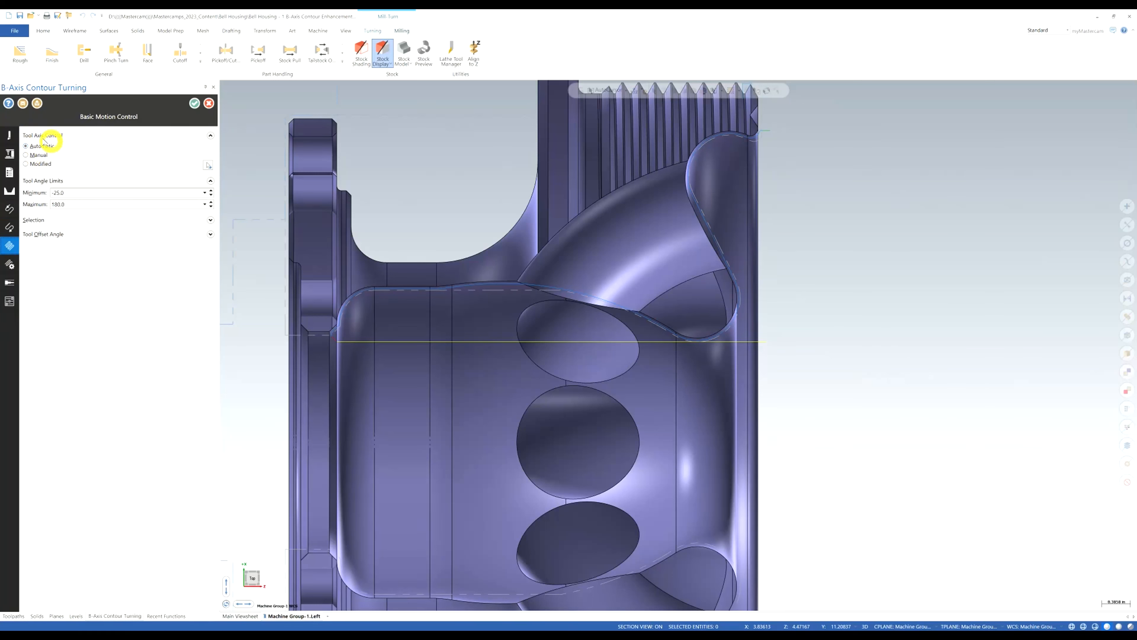
left_click(41, 163)
left_click(207, 165)
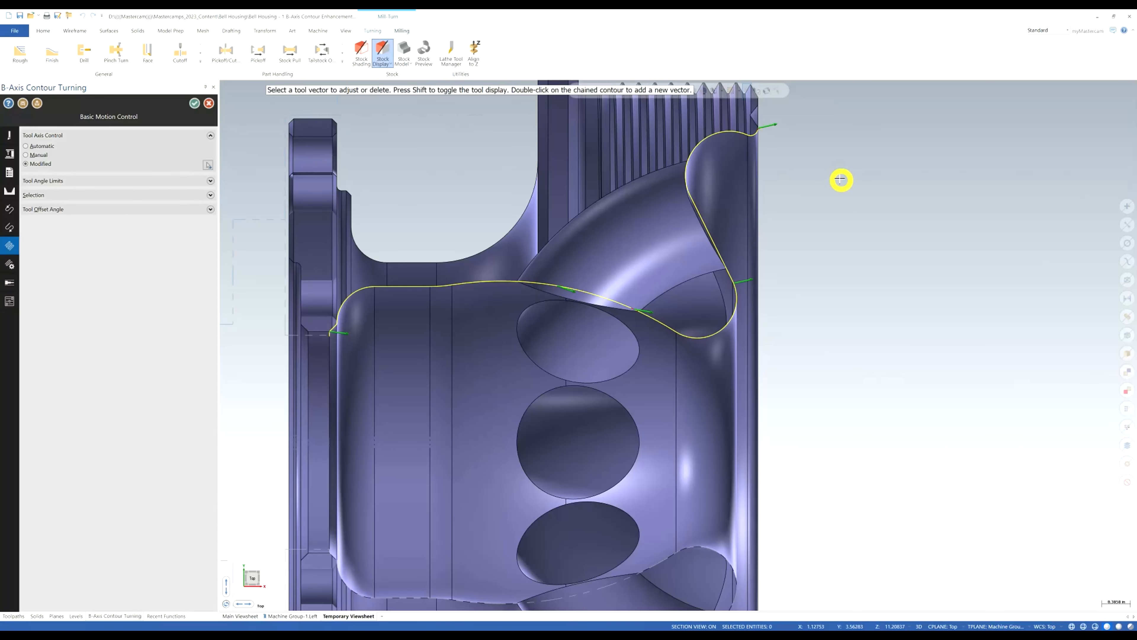
Step: With the tool outline displayed, tilt the vector between the contour's straight slope and lower bend more steeply toward the outer diameter
scroll(792, 238, "down", 2)
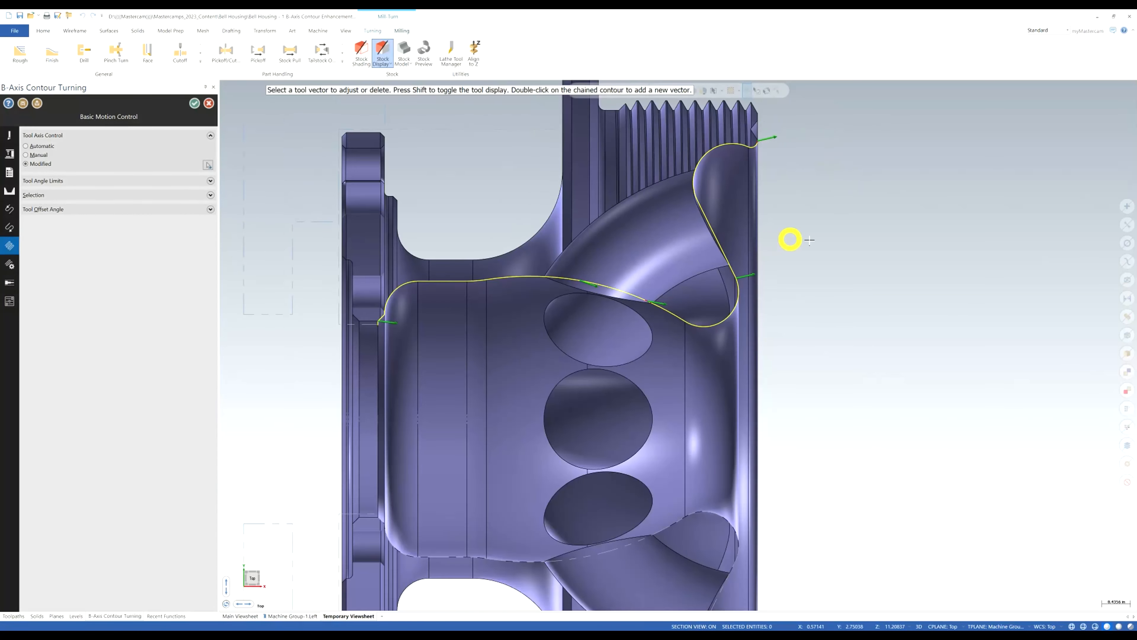
middle_click_drag(876, 232, 753, 258)
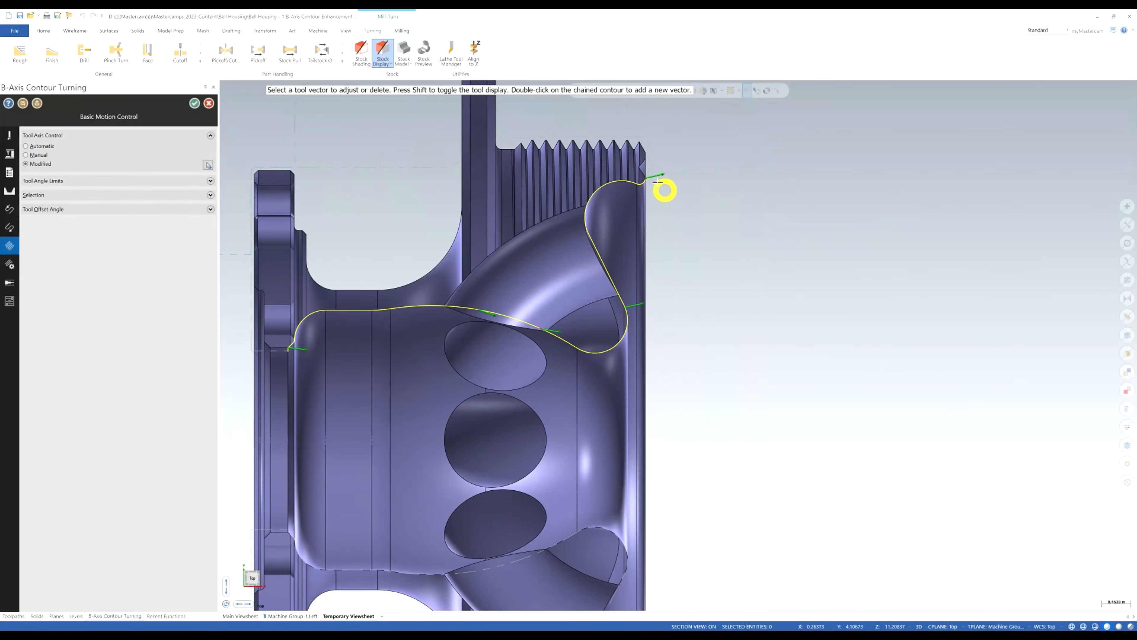
left_click(643, 303)
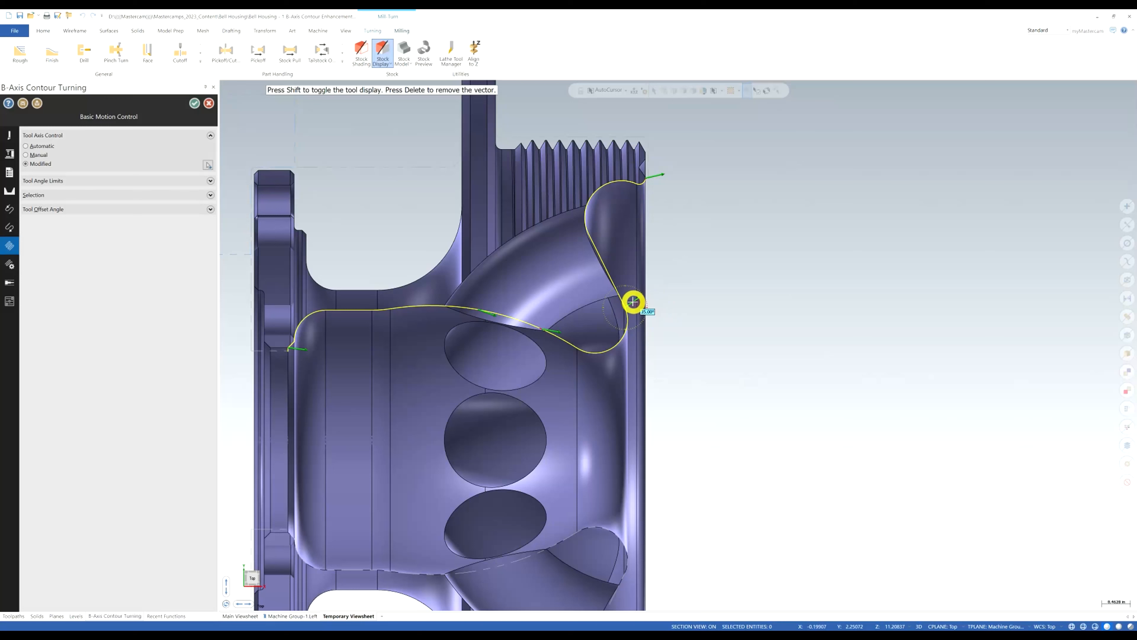
key("shift")
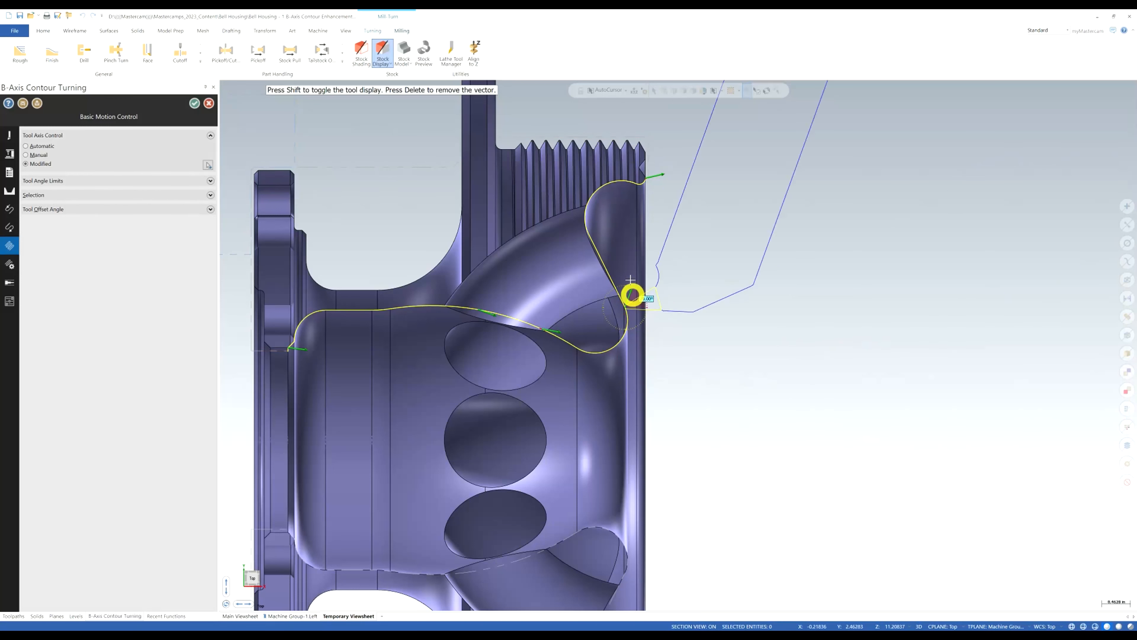
key("shift")
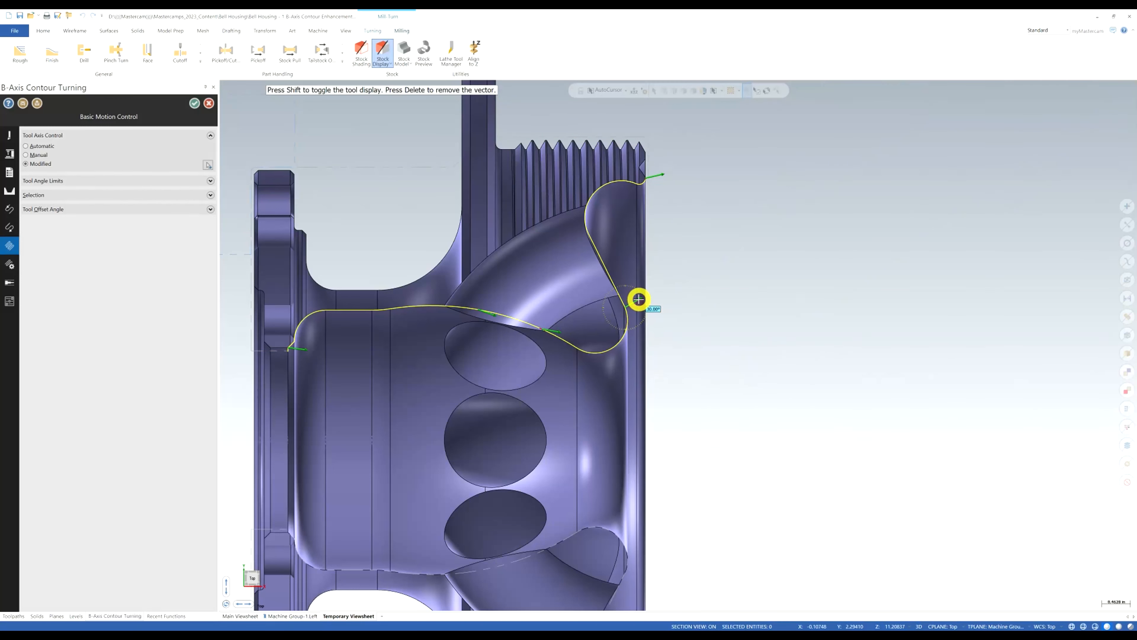
key("shift")
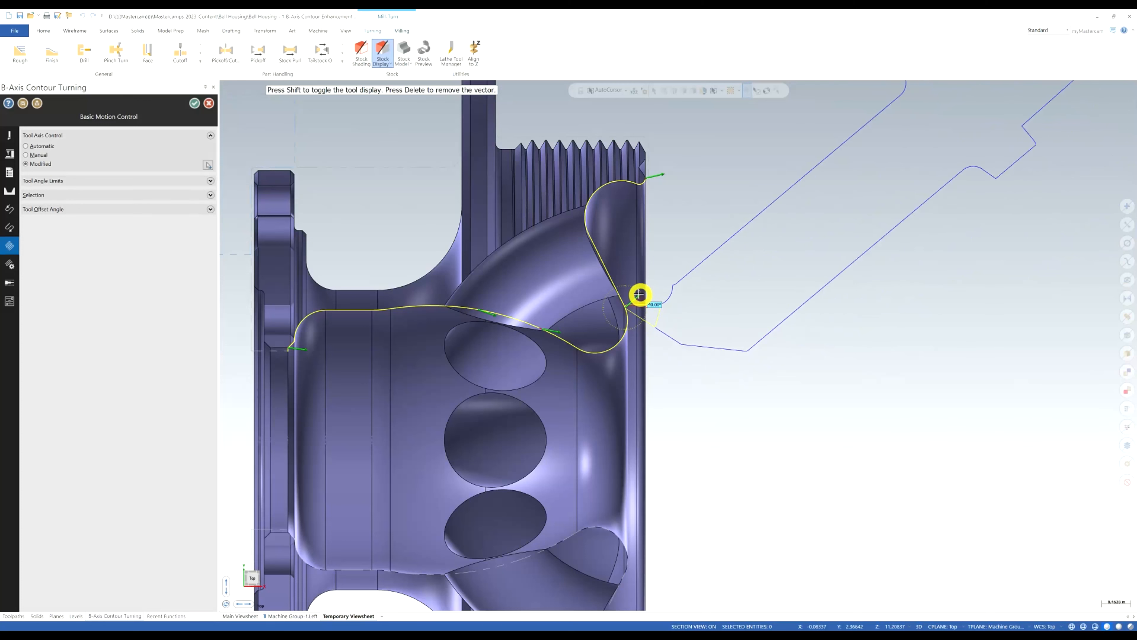
left_click(639, 293)
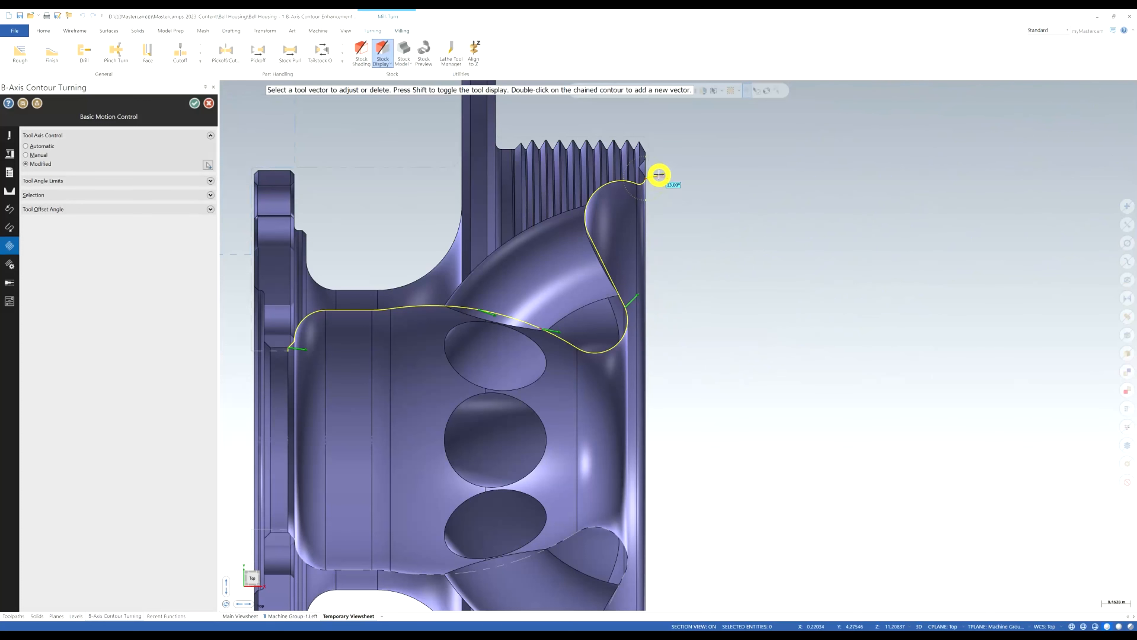
Step: Tilt the tool vector at the contour's start on the front face to 30 degrees
left_click(659, 175)
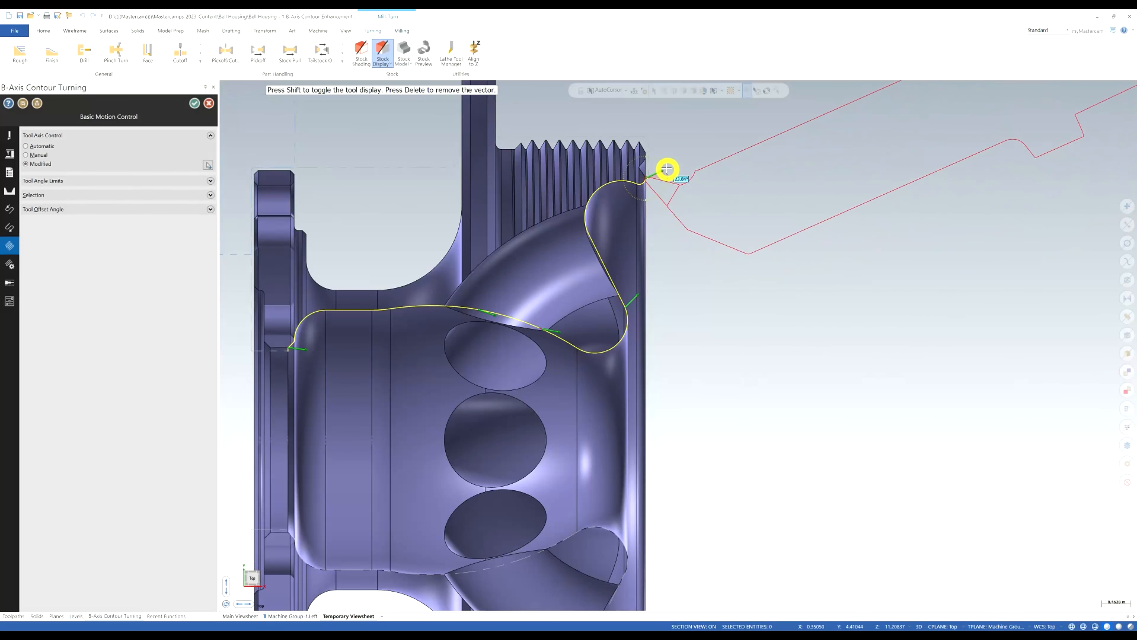
scroll(658, 172, "up", 1)
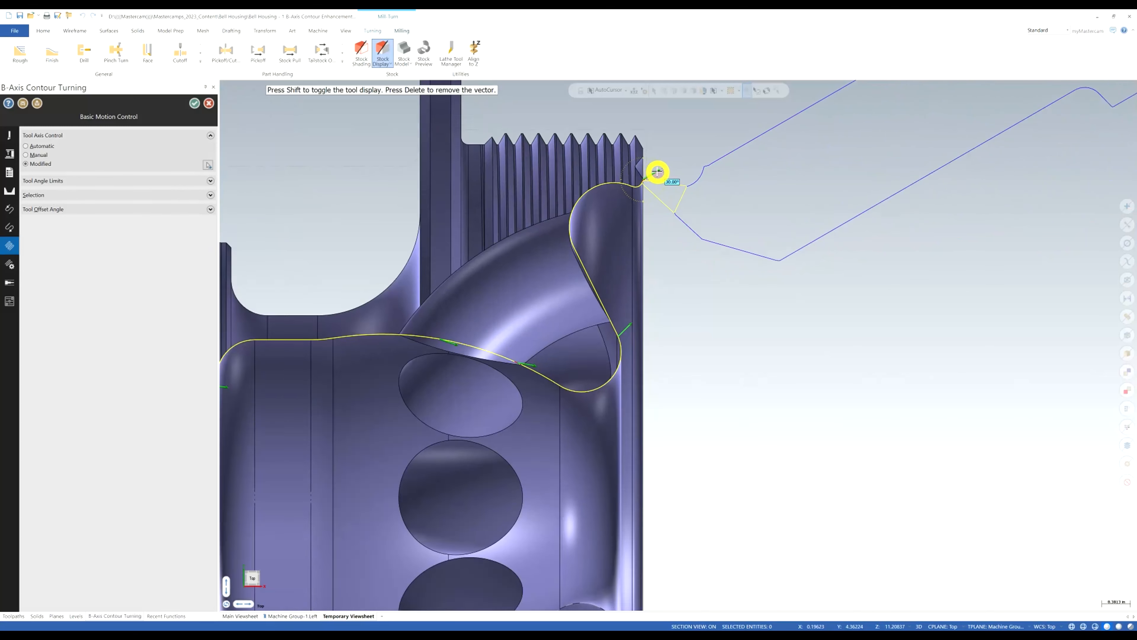
scroll(657, 172, "up", 1)
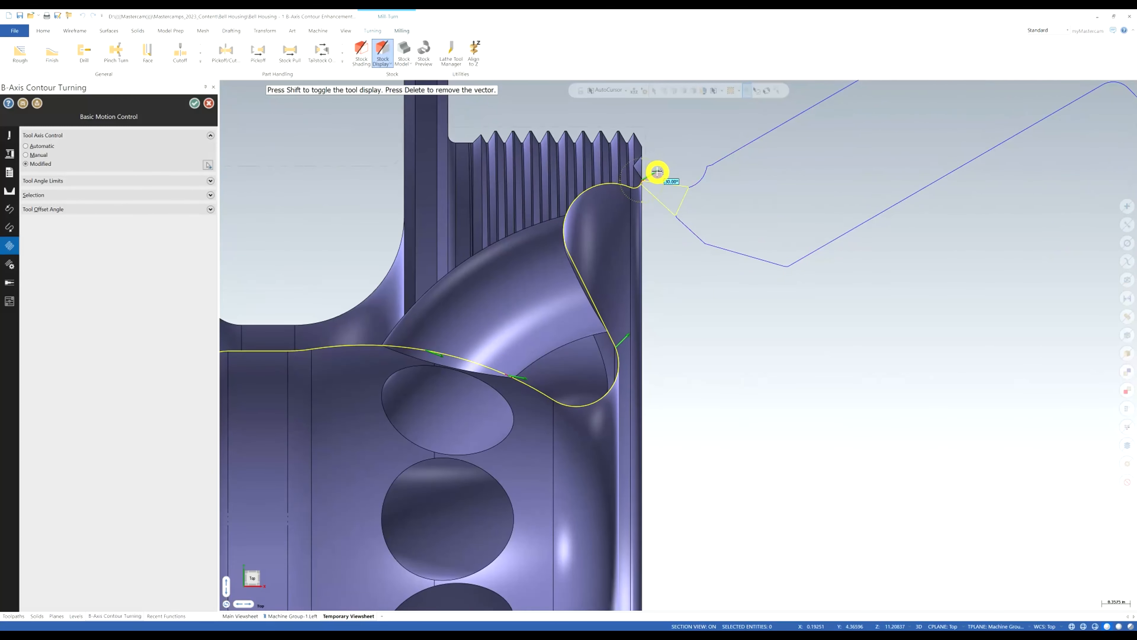
left_click(657, 171)
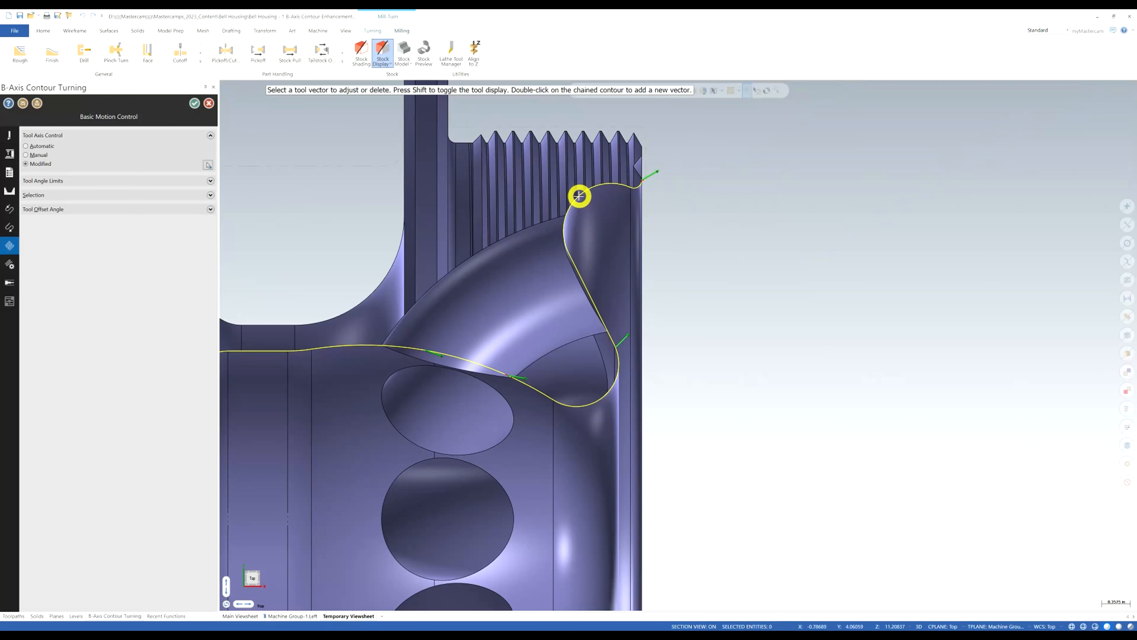
Step: Add two tool vectors around the contour's upper bend below the thread, both tilted toward the outer diameter
double_click(594, 200)
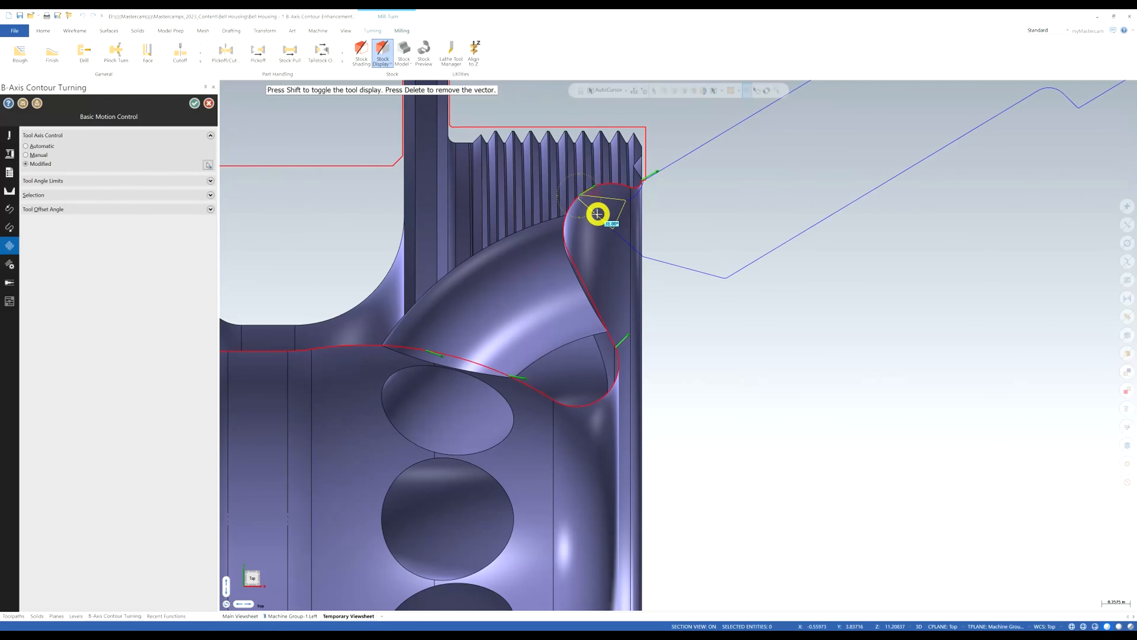
left_click(592, 188)
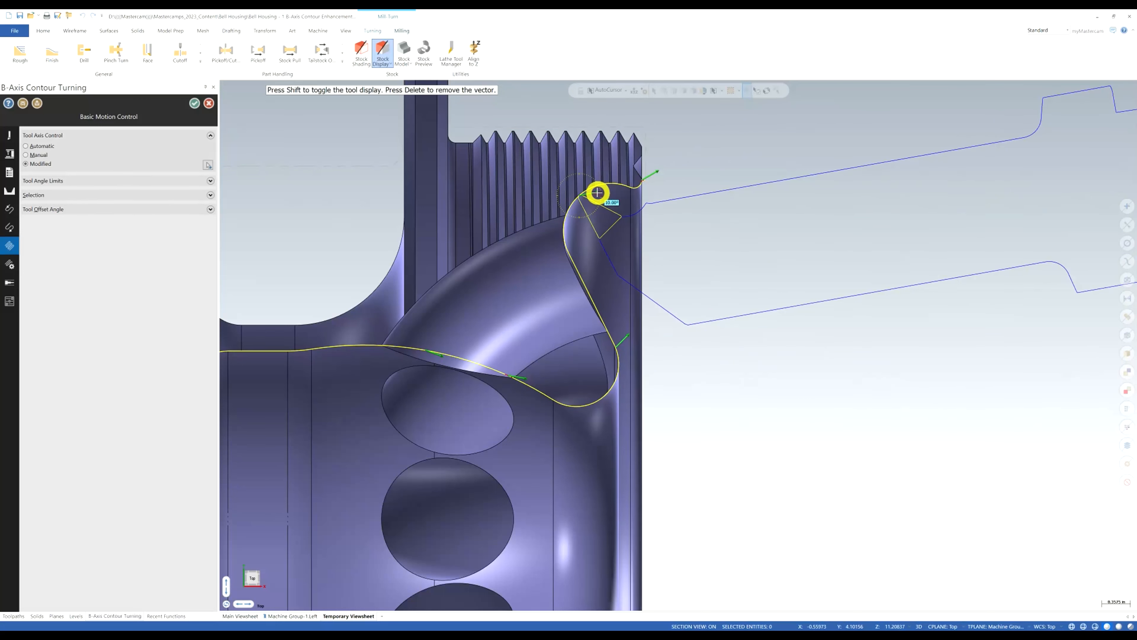
left_click(598, 191)
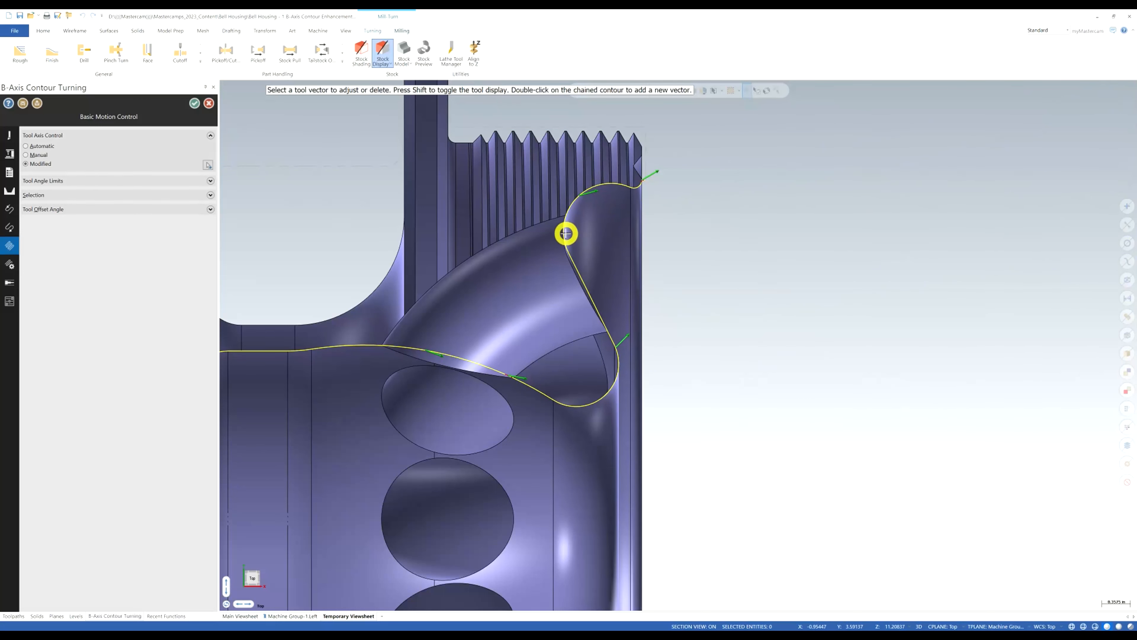
left_click(579, 233)
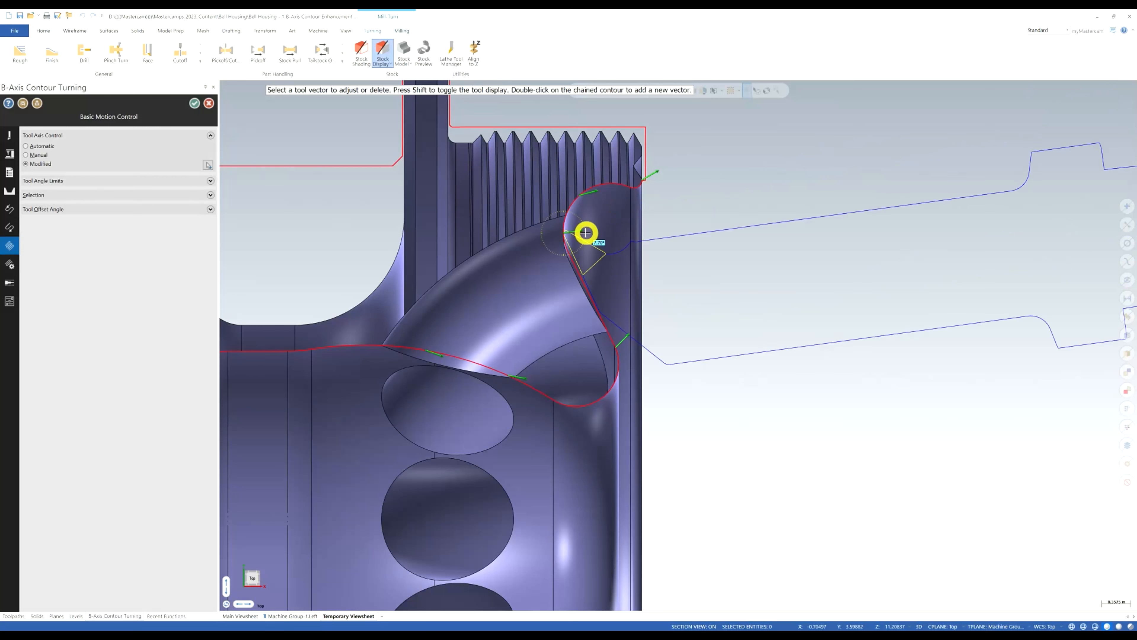
left_click(593, 217)
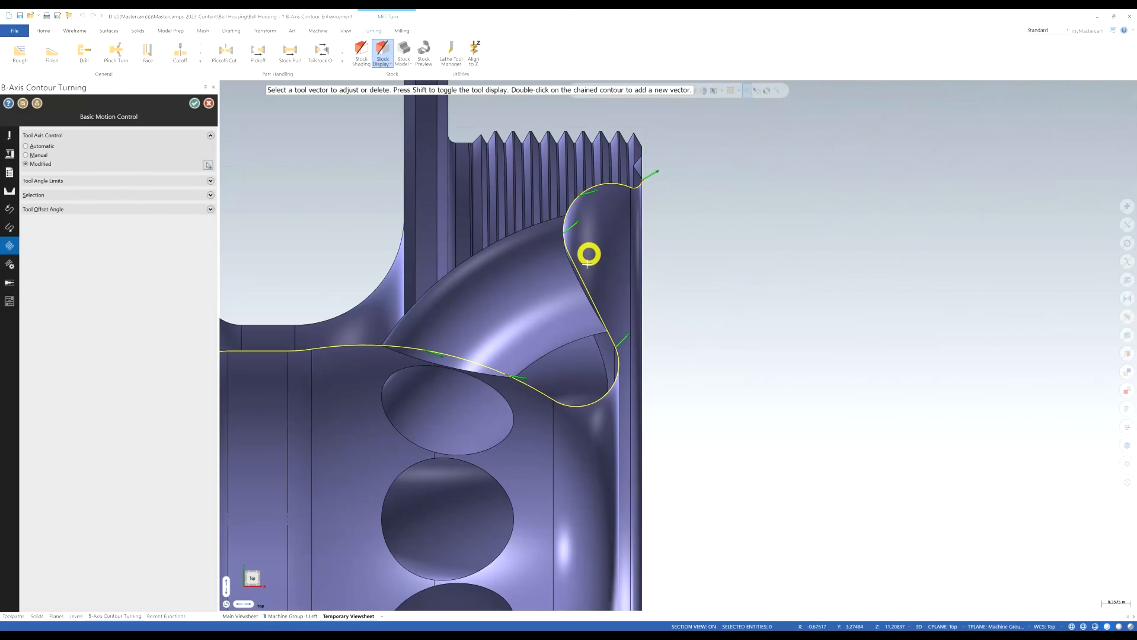
Step: Add two tool vectors: one midway down the straight slope tilted toward the outer diameter, one at the lower bend's lowest point tilted slightly toward the centerline
left_click(596, 286)
left_click(604, 263)
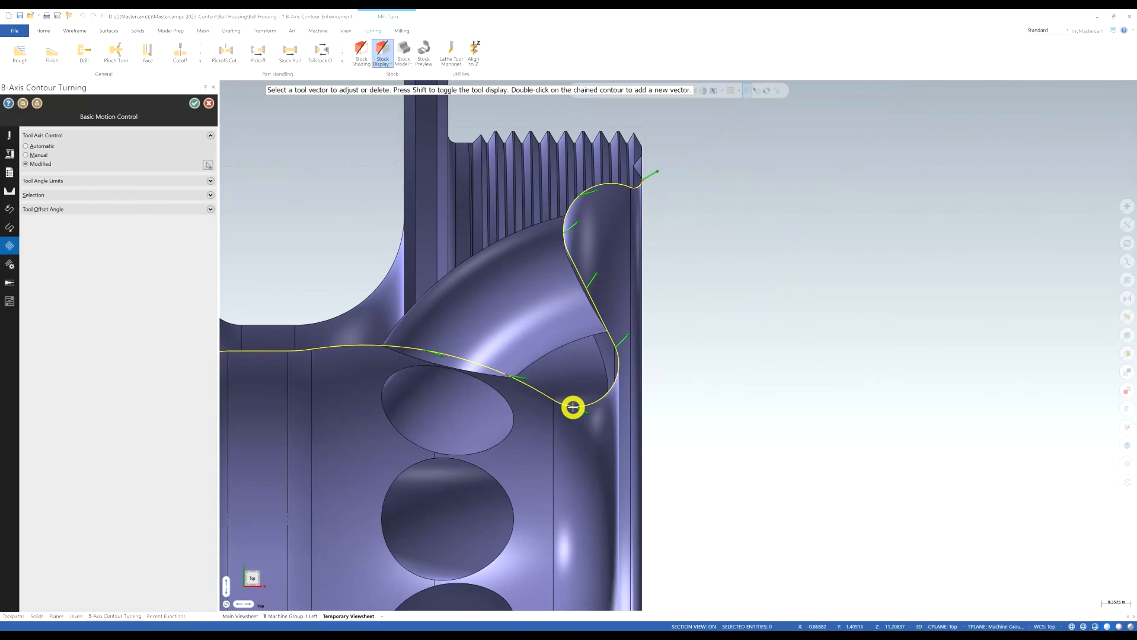
left_click(587, 416)
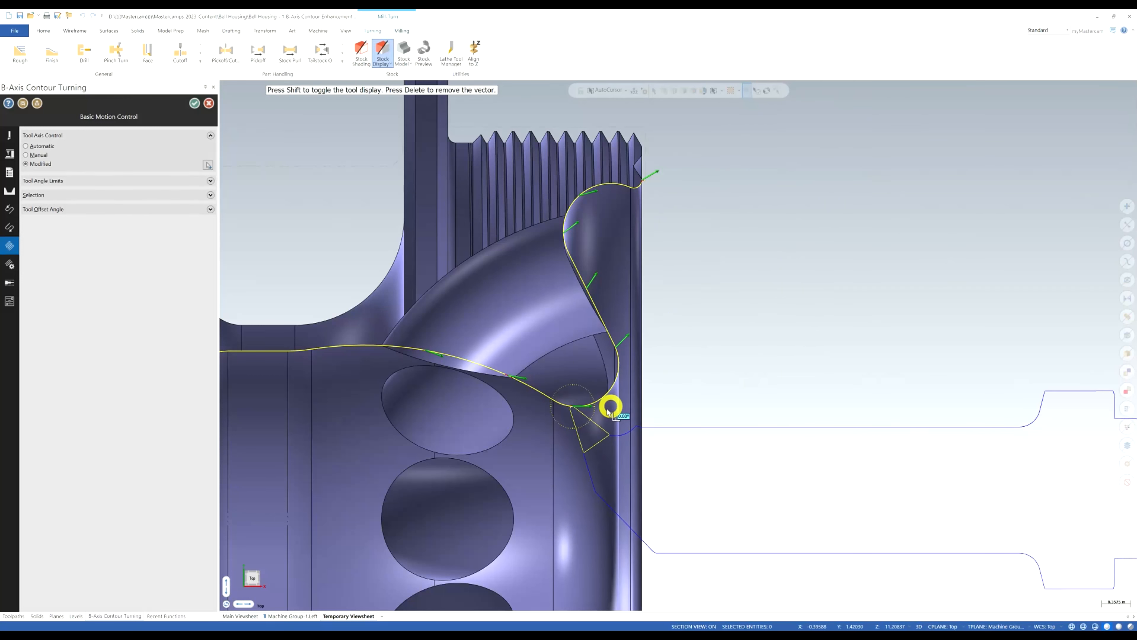
left_click(602, 412)
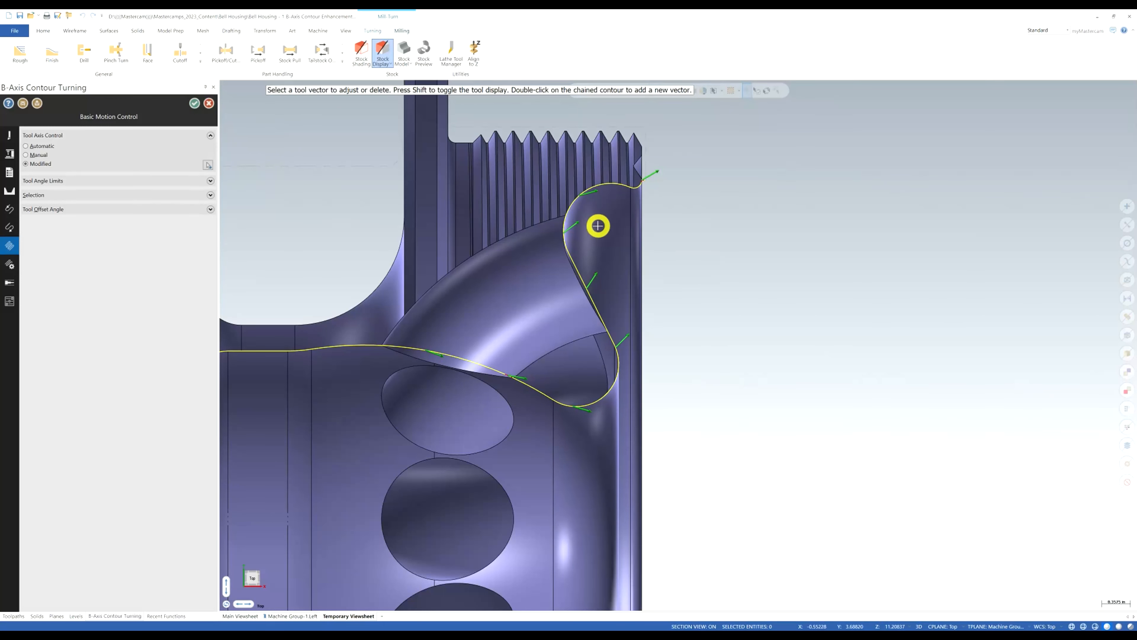
Step: Check the tool outline at the vector on the upper bend's inner side, and accept the modified tool vectors and the operation's parameters
left_click(576, 223)
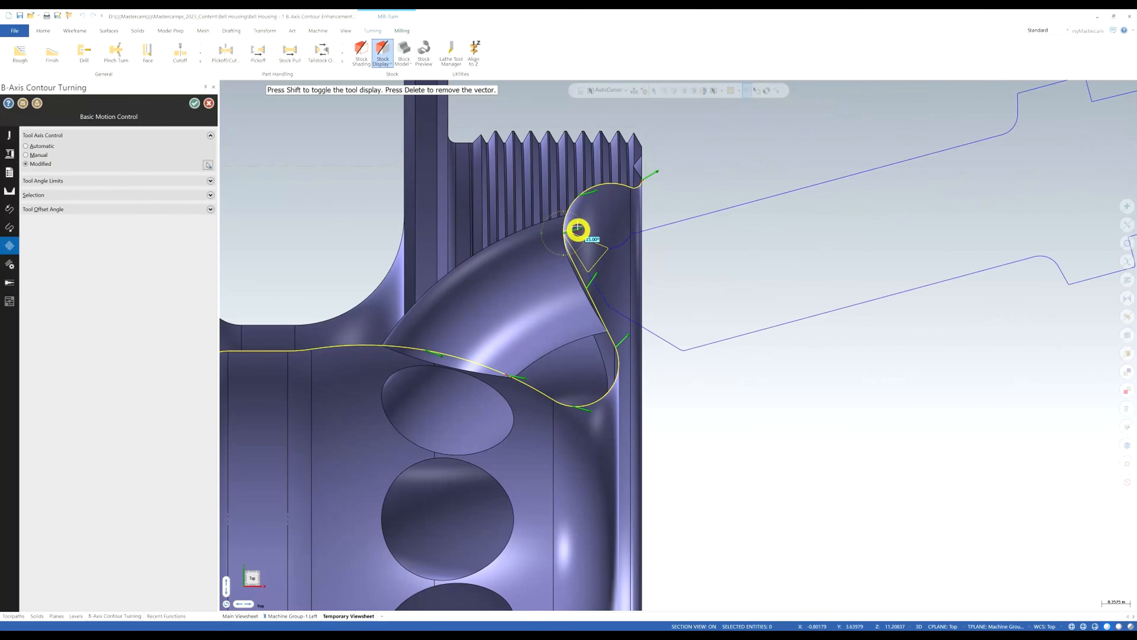
left_click(574, 226)
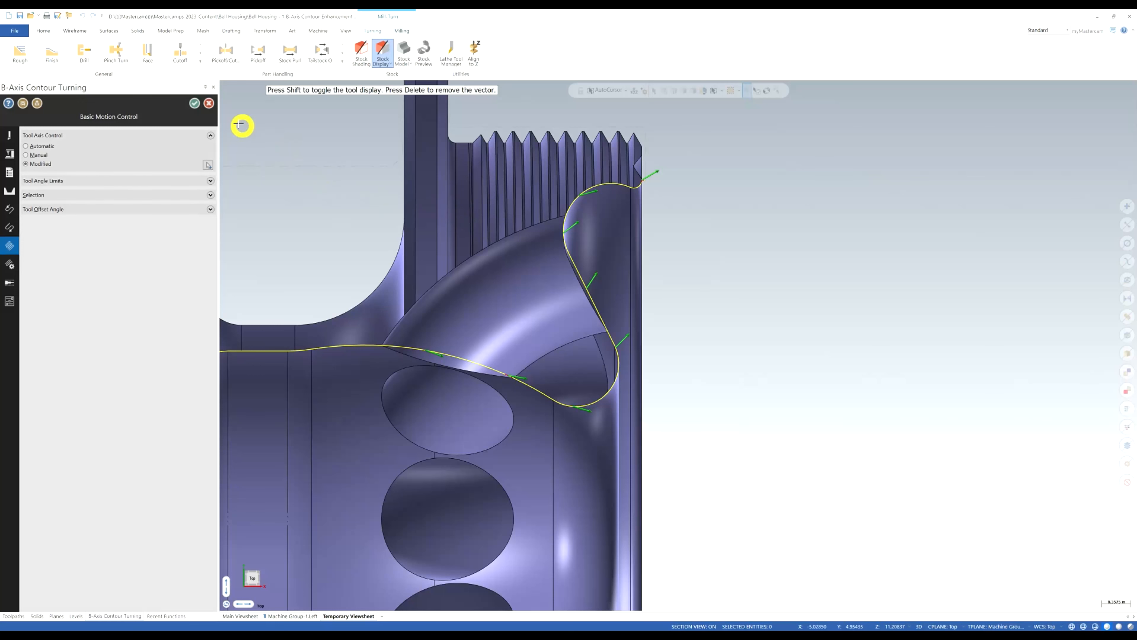
left_click(392, 195)
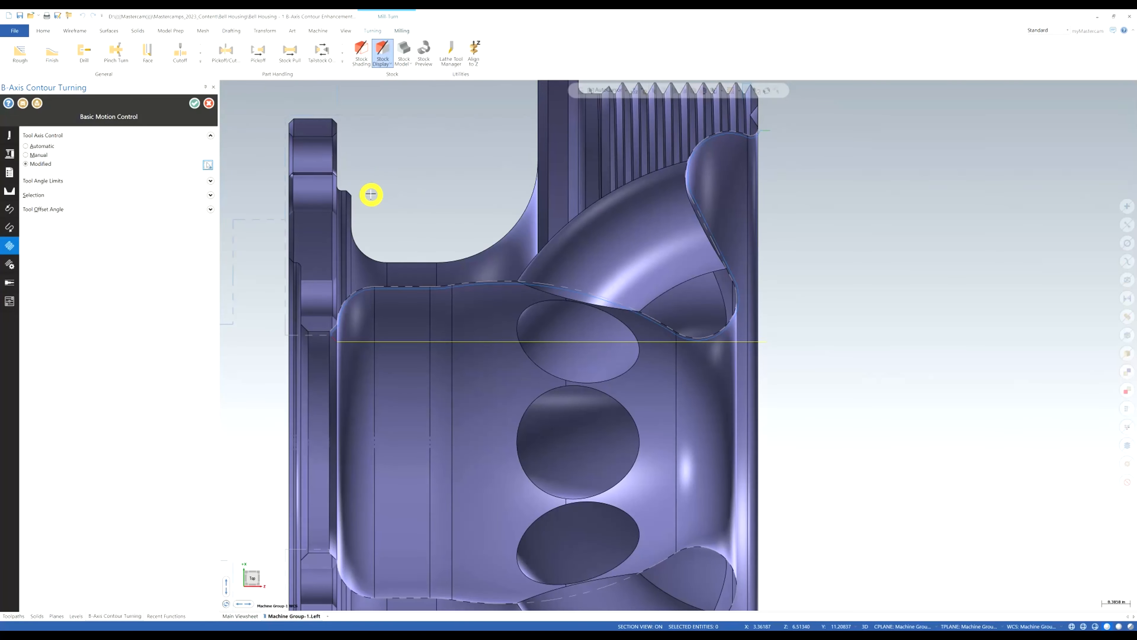
left_click(194, 103)
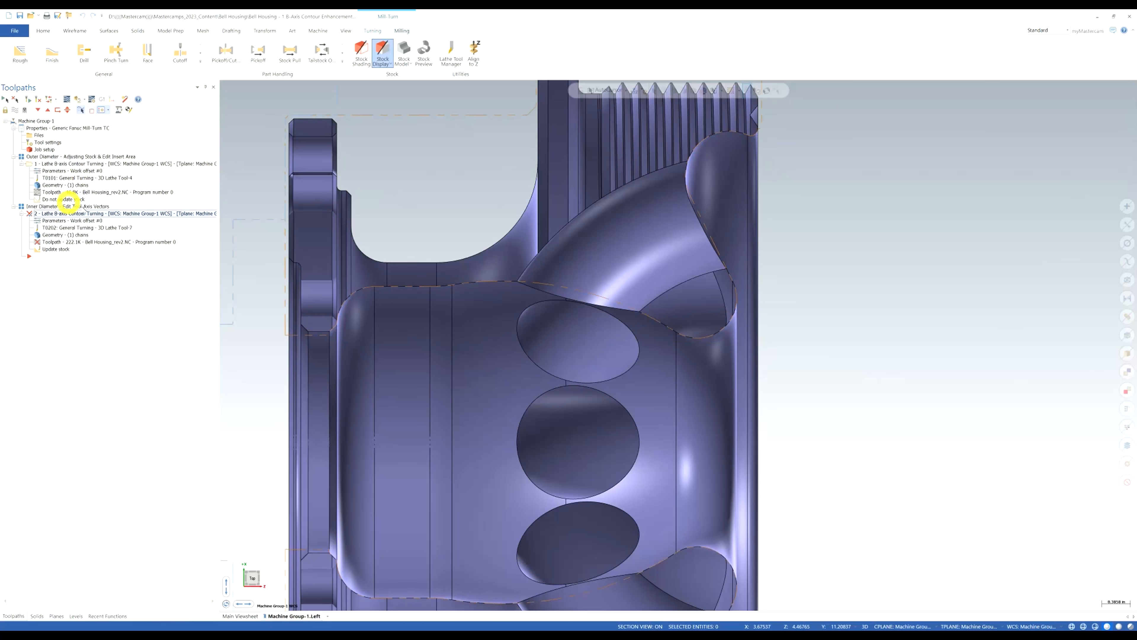
Step: Regenerate the inner-diameter B-axis contour turning operation and backplot it to check the tool tilt along the contour
left_click(30, 100)
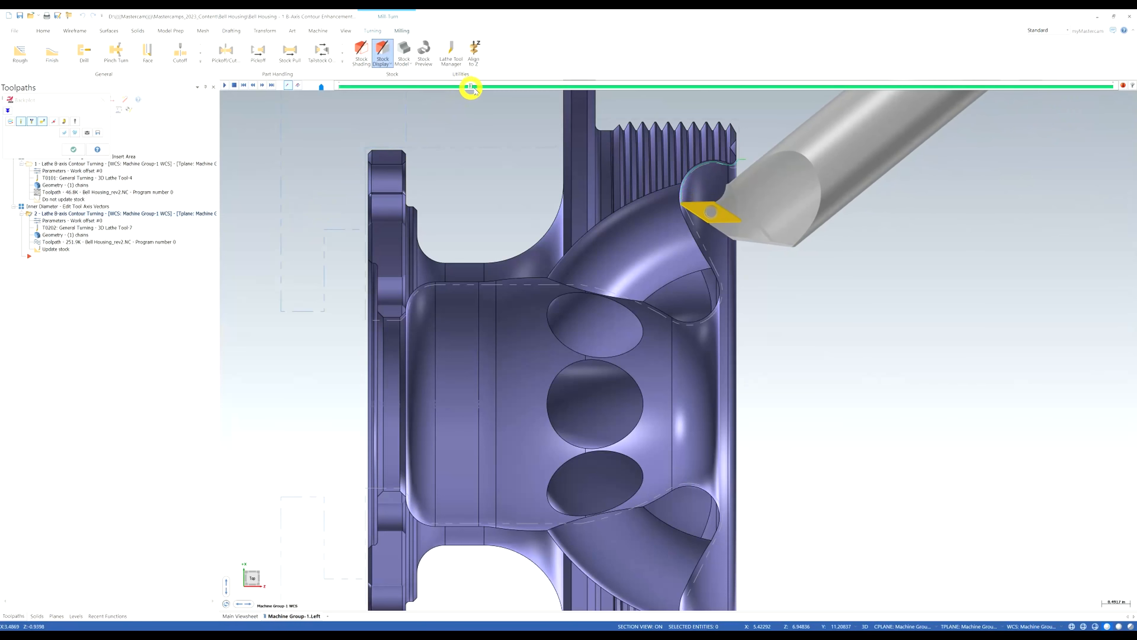
left_click_drag(526, 95, 900, 115)
left_click(73, 149)
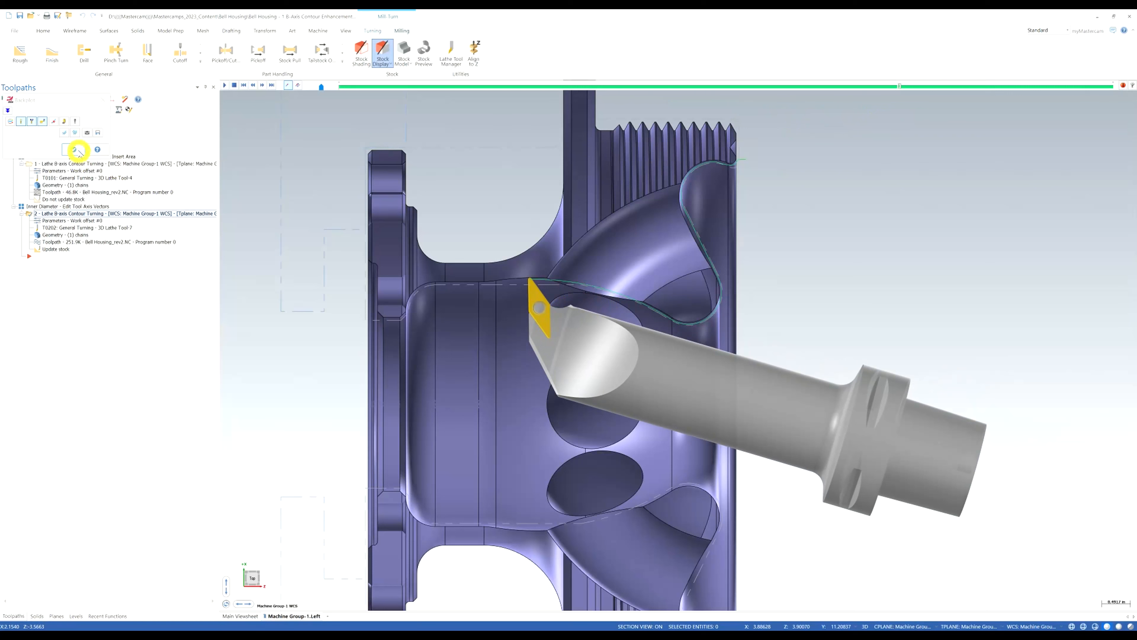